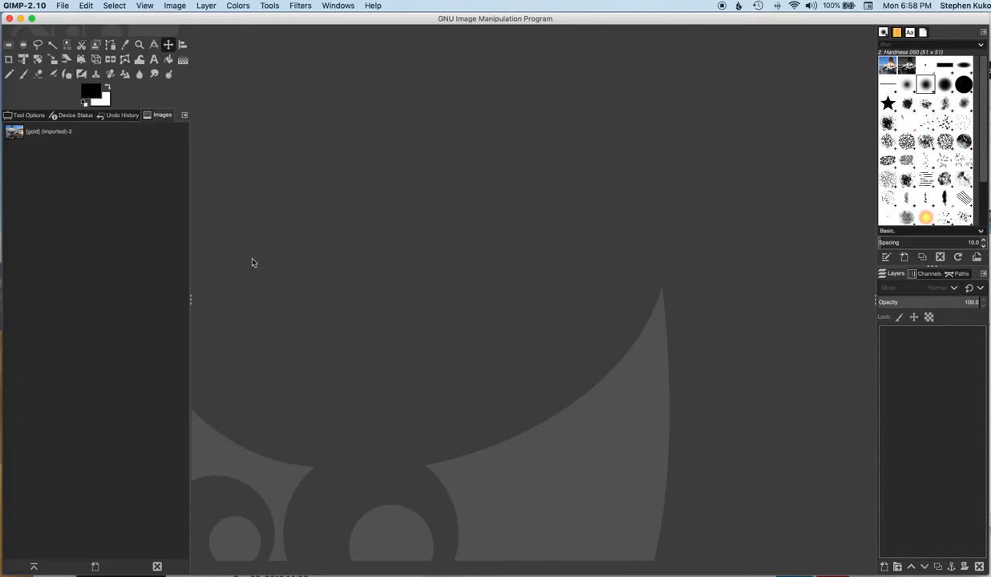
Open smash-banners-templatev3.psd from the SmashFestQueen folder and convert its color profile to GIMP built-in sRGB.
{"action": "left_click", "coordinate": [64, 6]}
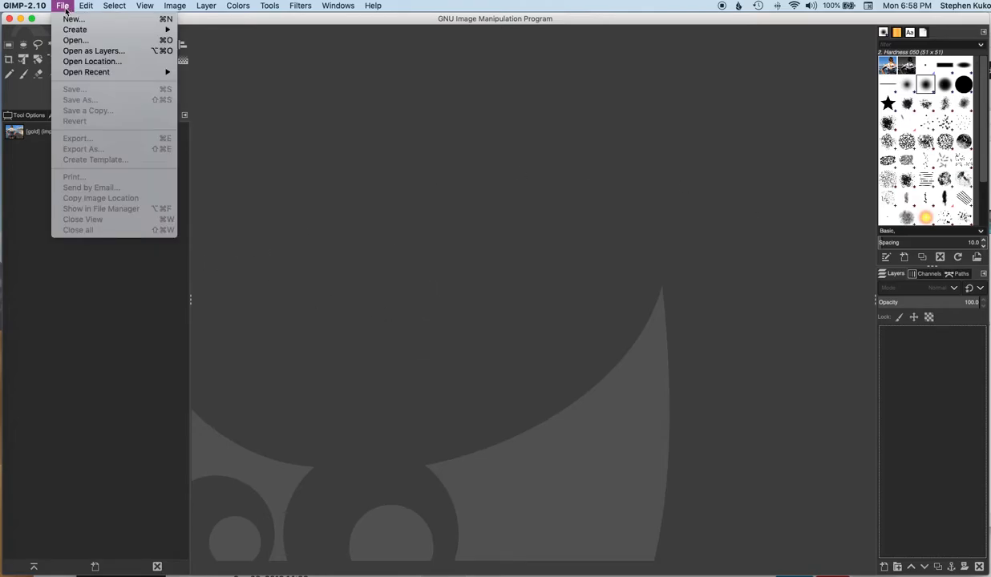
{"action": "mouse_move", "coordinate": [69, 73]}
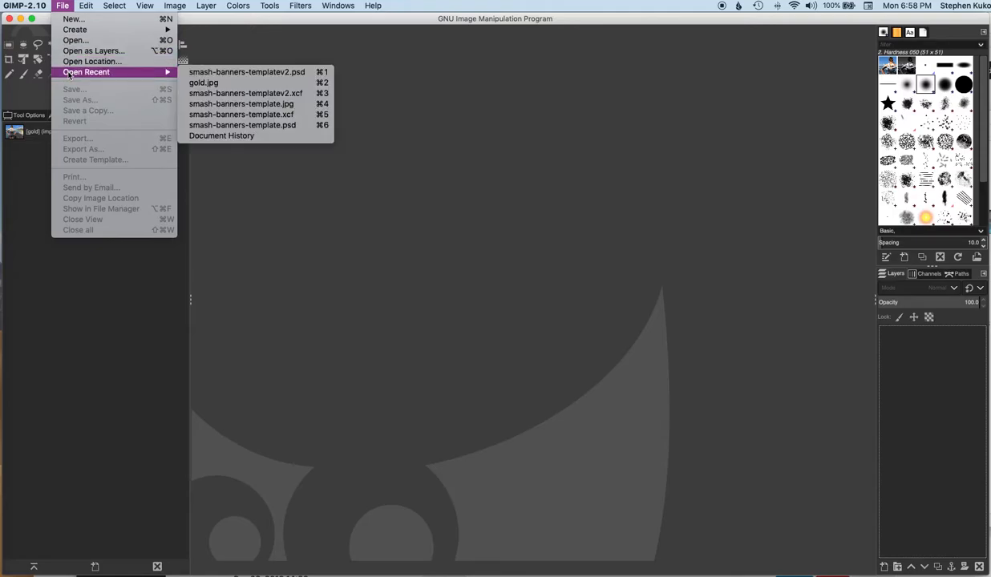
{"action": "left_click", "coordinate": [74, 40]}
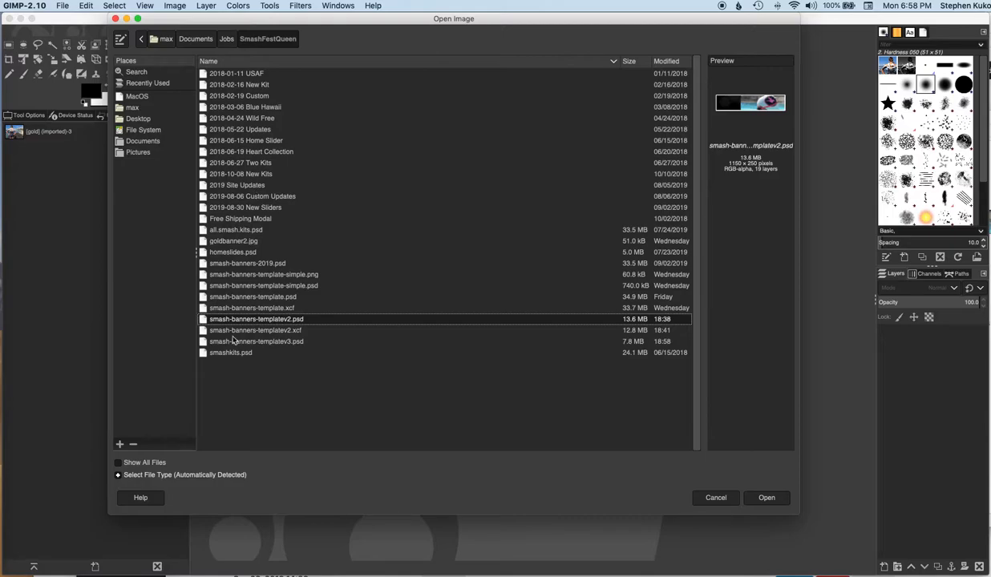
{"action": "left_click", "coordinate": [239, 343]}
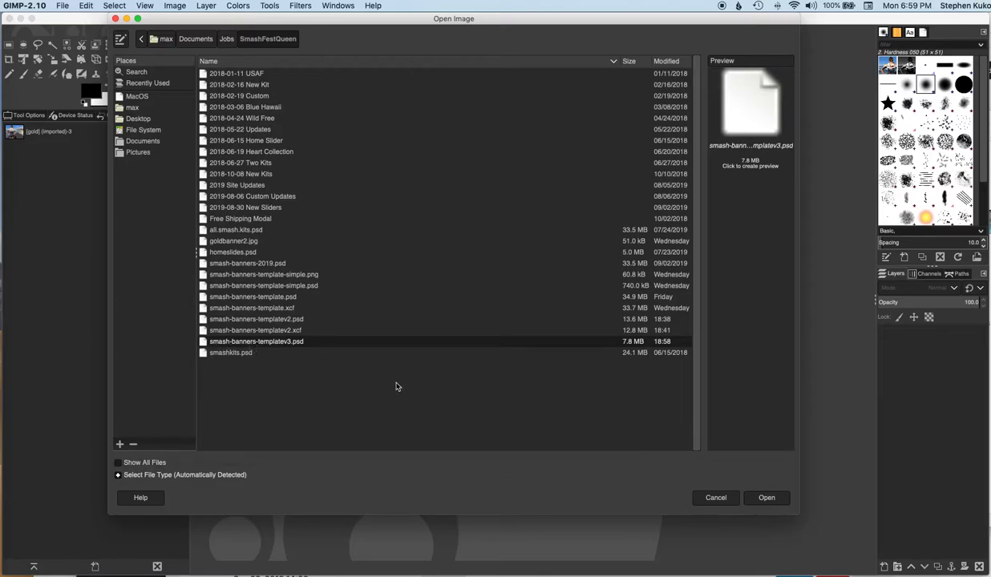
{"action": "left_click", "coordinate": [759, 498]}
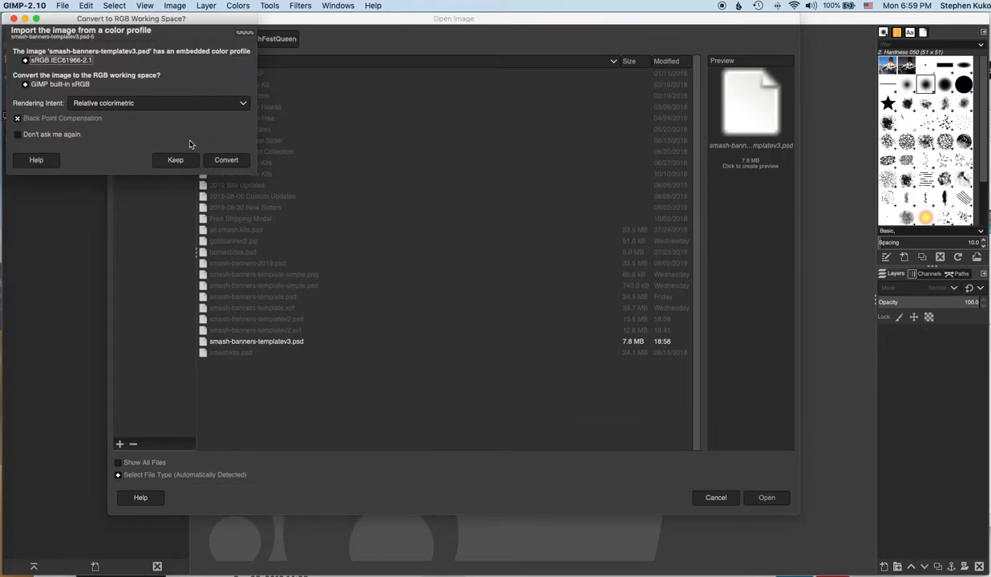
{"action": "left_click", "coordinate": [227, 161]}
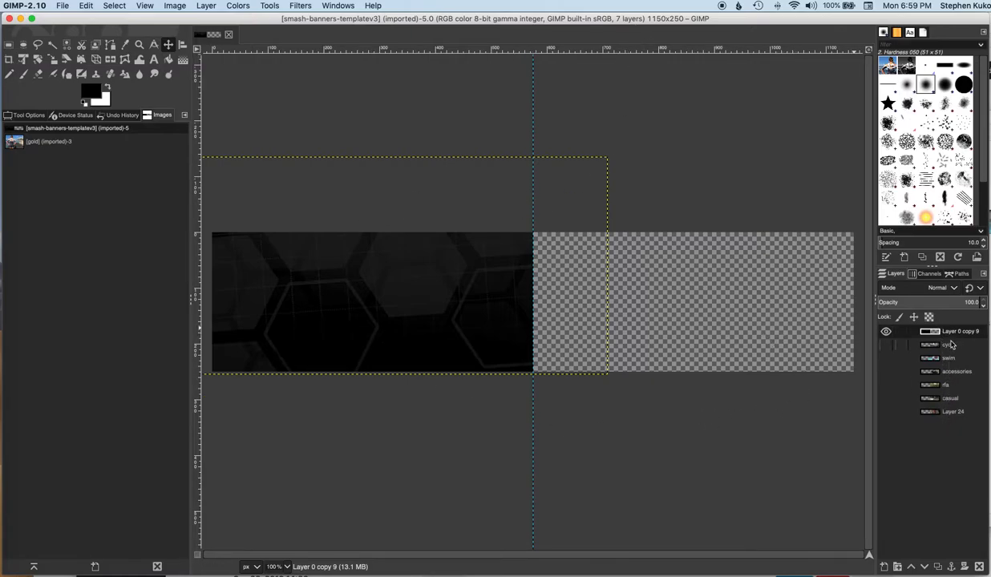
Examine each layer of the banner template by toggling its visibility, from cycle down to Layer 24 plus Layer 0 copy 9.
{"action": "left_click", "coordinate": [885, 345]}
{"action": "left_click", "coordinate": [887, 348]}
{"action": "left_click", "coordinate": [887, 358]}
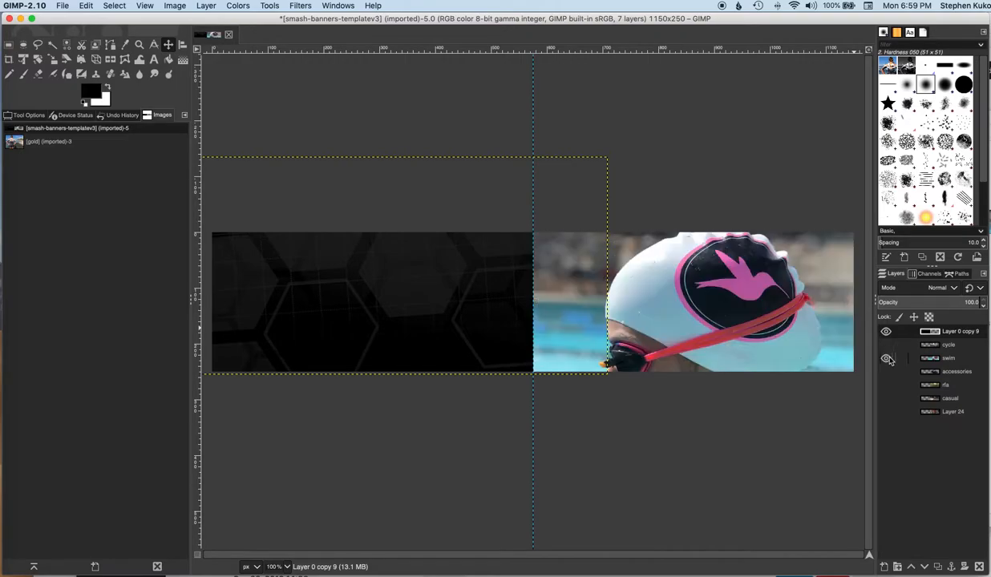
{"action": "left_click", "coordinate": [886, 358]}
{"action": "left_click", "coordinate": [887, 371]}
{"action": "left_click", "coordinate": [886, 371]}
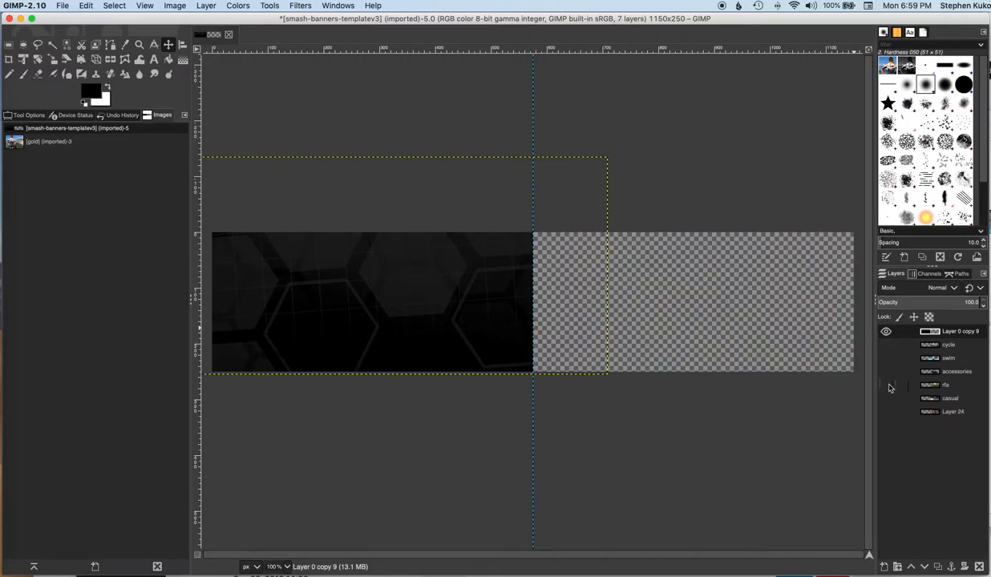
{"action": "left_click", "coordinate": [886, 385]}
{"action": "left_click", "coordinate": [886, 385]}
{"action": "left_click", "coordinate": [887, 399]}
{"action": "left_click", "coordinate": [887, 398]}
{"action": "left_click", "coordinate": [886, 411]}
{"action": "left_click", "coordinate": [886, 412]}
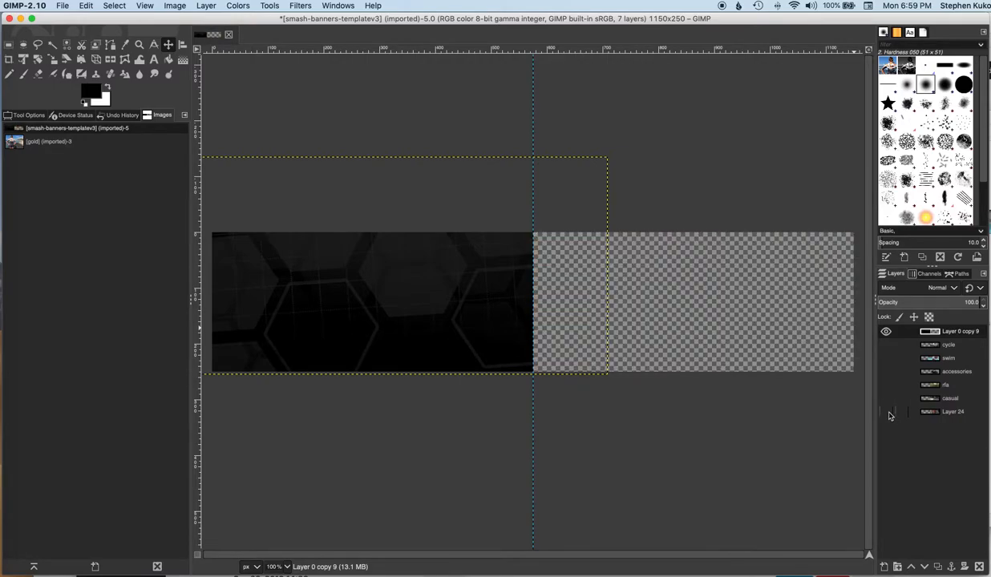
{"action": "left_click", "coordinate": [887, 332]}
{"action": "left_click", "coordinate": [886, 331]}
Raise the cycle layer above Layer 0 copy 9, show it, and align its photo's left edge with the vertical guide.
{"action": "left_click_drag", "start_coordinate": [948, 348], "coordinate": [950, 330]}
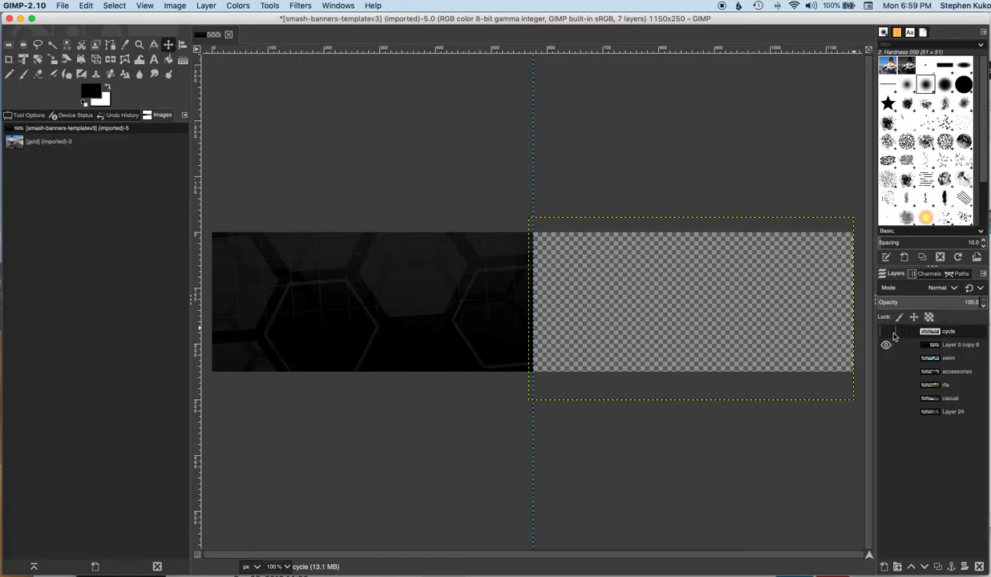
{"action": "left_click", "coordinate": [886, 331]}
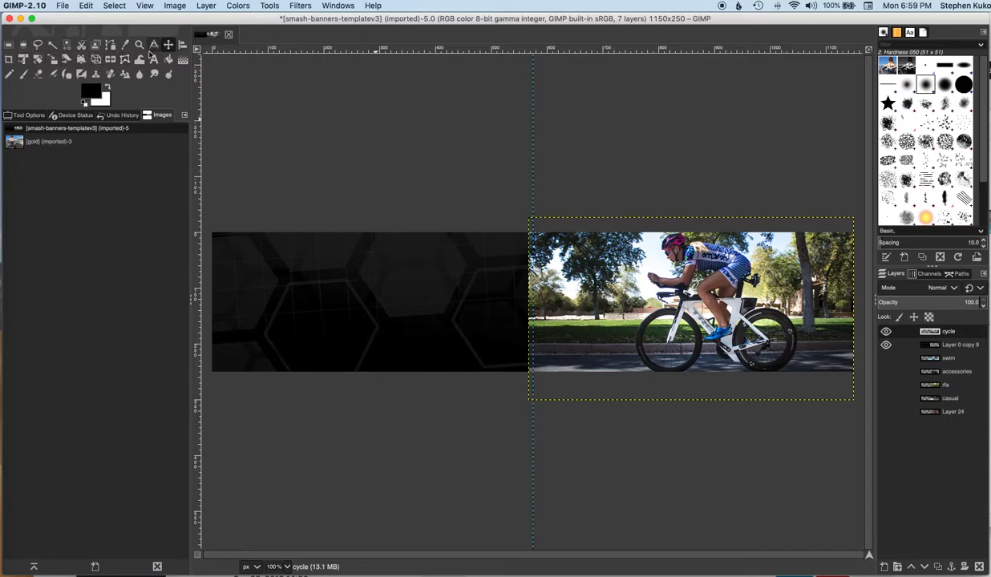
{"action": "left_click_drag", "start_coordinate": [657, 260], "coordinate": [566, 260]}
{"action": "left_click_drag", "start_coordinate": [577, 263], "coordinate": [678, 267]}
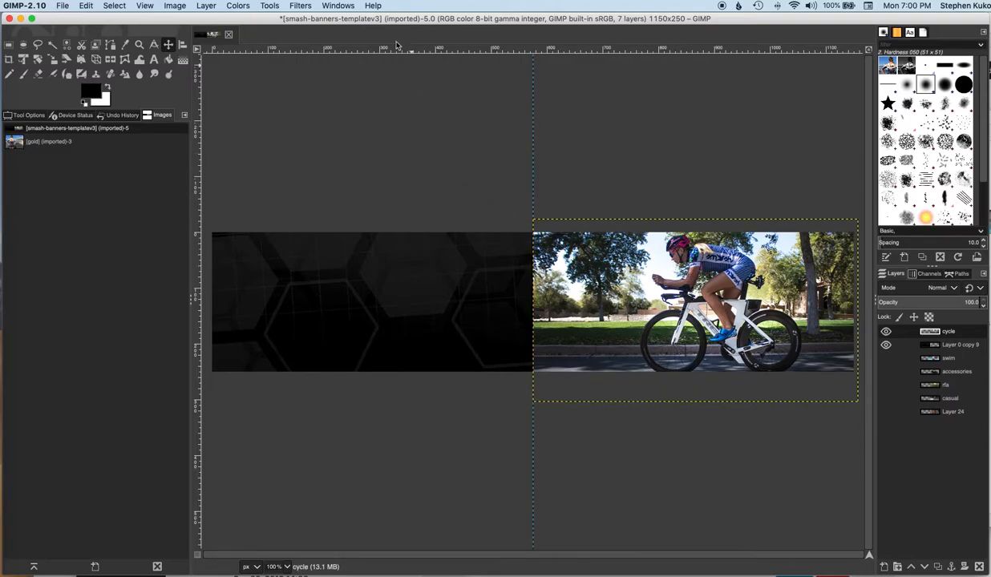
{"action": "left_click", "coordinate": [64, 8]}
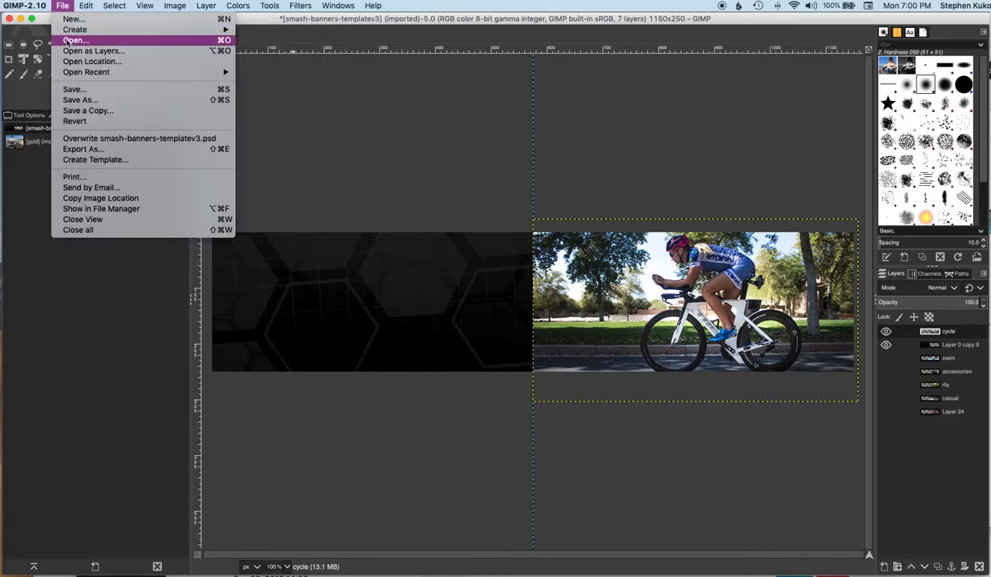
{"action": "left_click", "coordinate": [100, 40]}
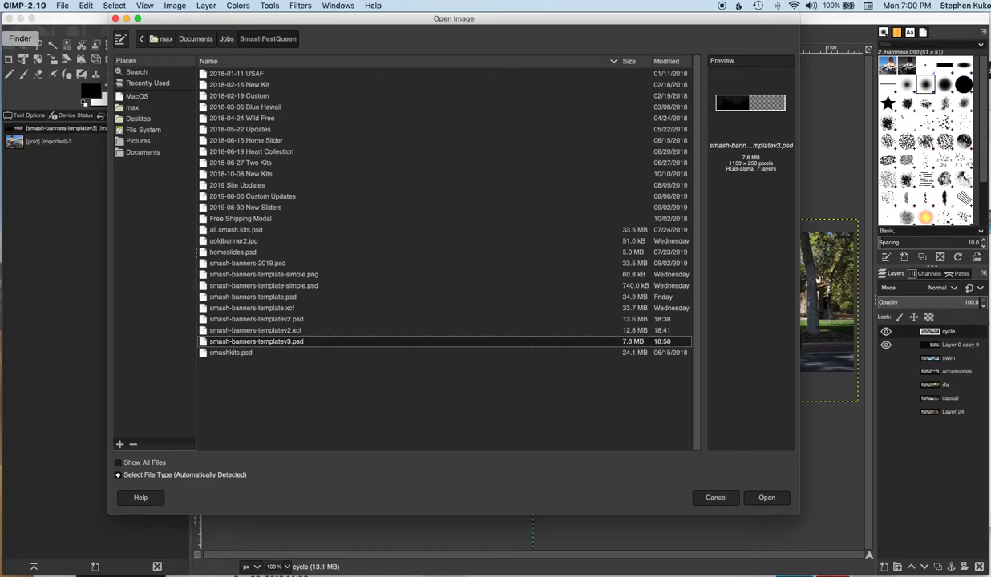
{"action": "left_click", "coordinate": [3, 39]}
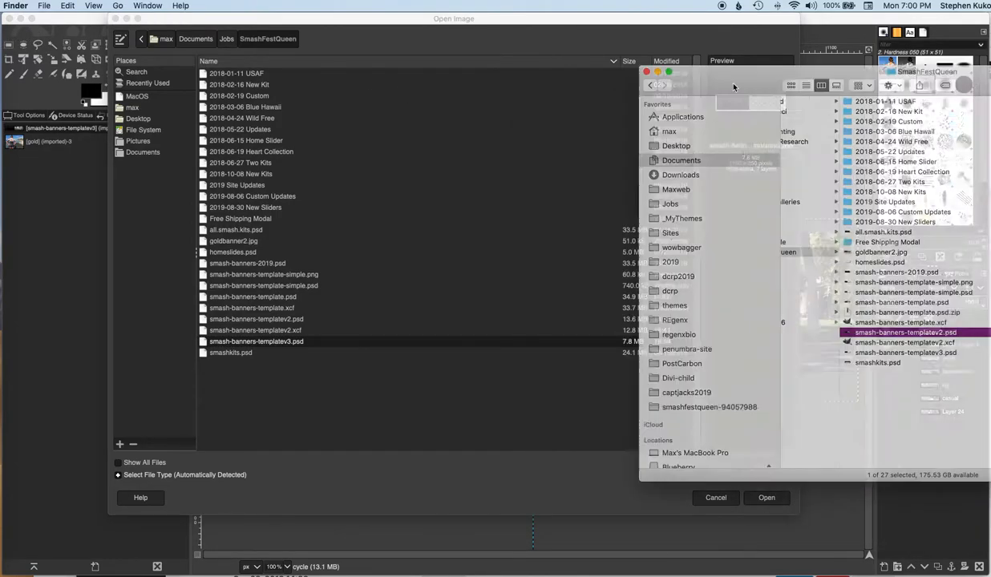
{"action": "left_click_drag", "start_coordinate": [733, 87], "coordinate": [474, 105]}
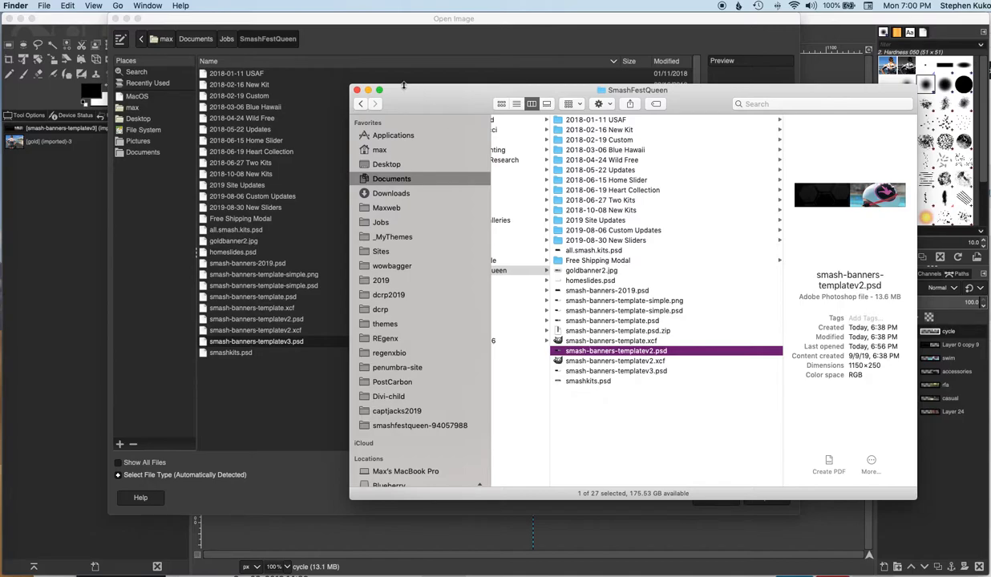
{"action": "left_click", "coordinate": [358, 90]}
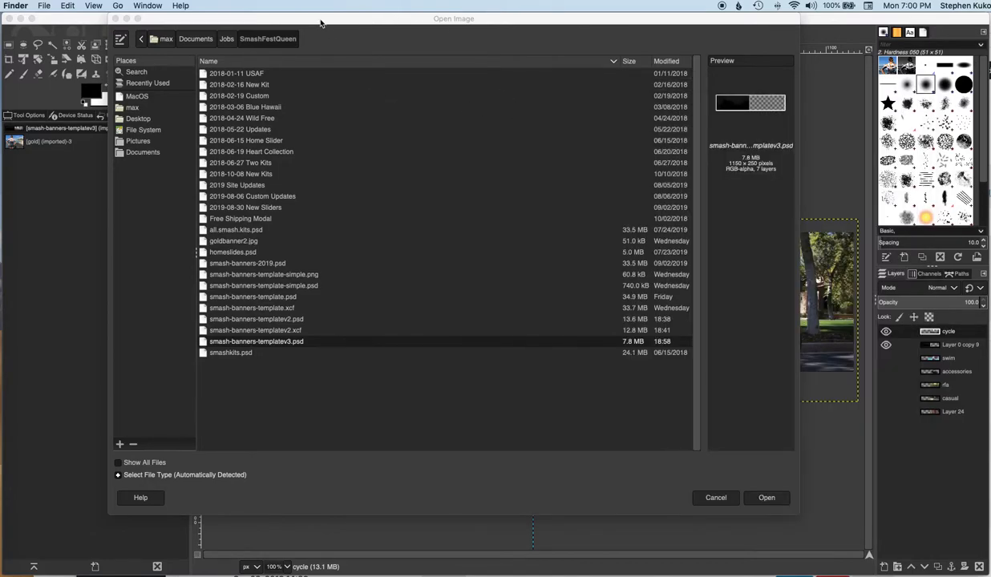
{"action": "left_click", "coordinate": [710, 485]}
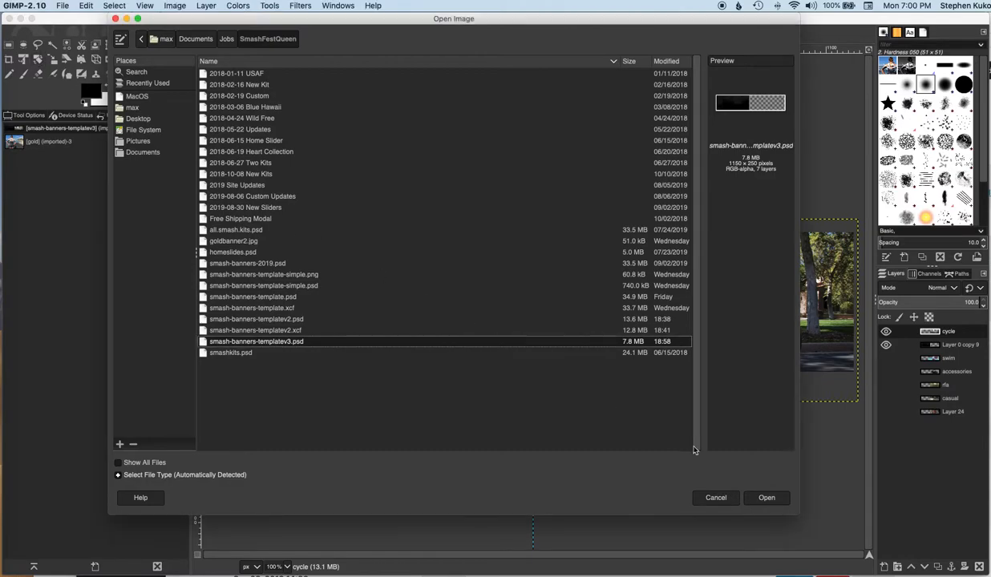
{"action": "left_click", "coordinate": [715, 497]}
Open the recent image gold.jpg and convert its color profile to GIMP built-in sRGB.
{"action": "left_click", "coordinate": [61, 6]}
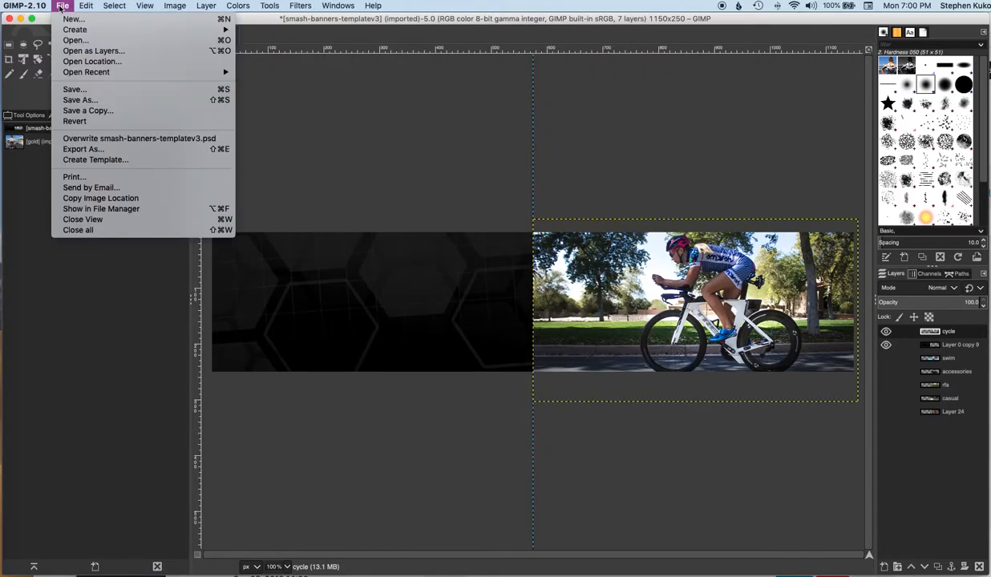
{"action": "mouse_move", "coordinate": [70, 76]}
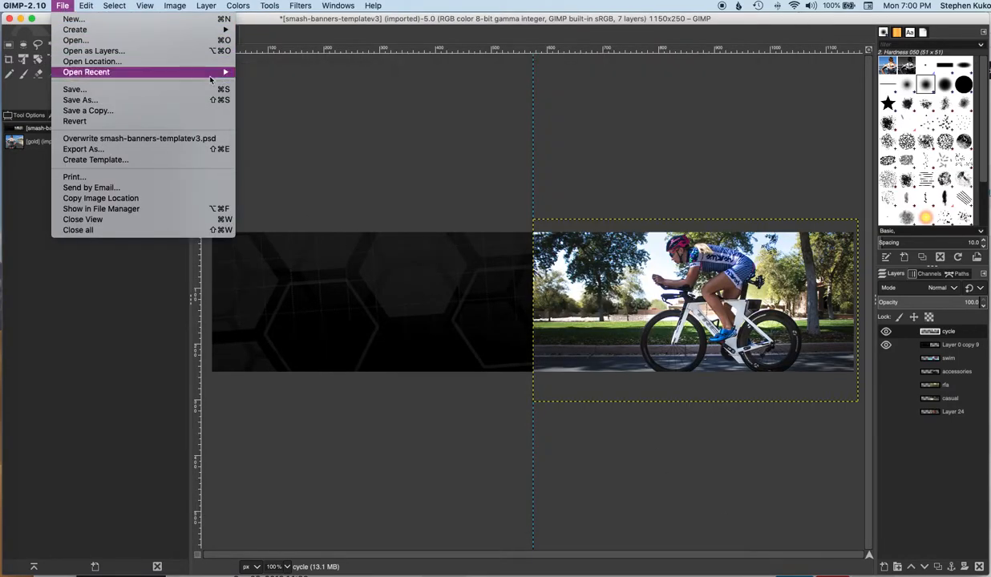
{"action": "mouse_move", "coordinate": [177, 77]}
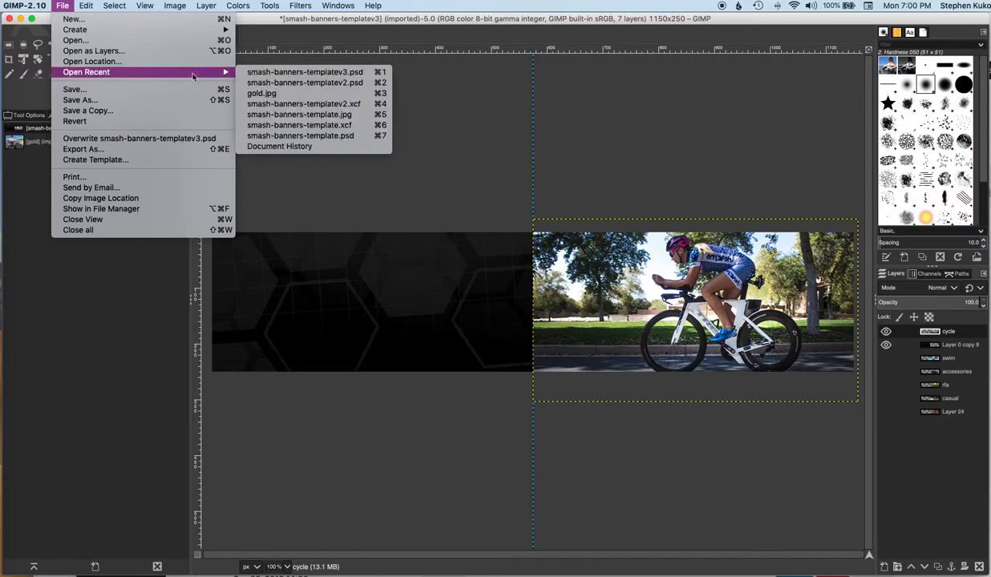
{"action": "left_click", "coordinate": [263, 93]}
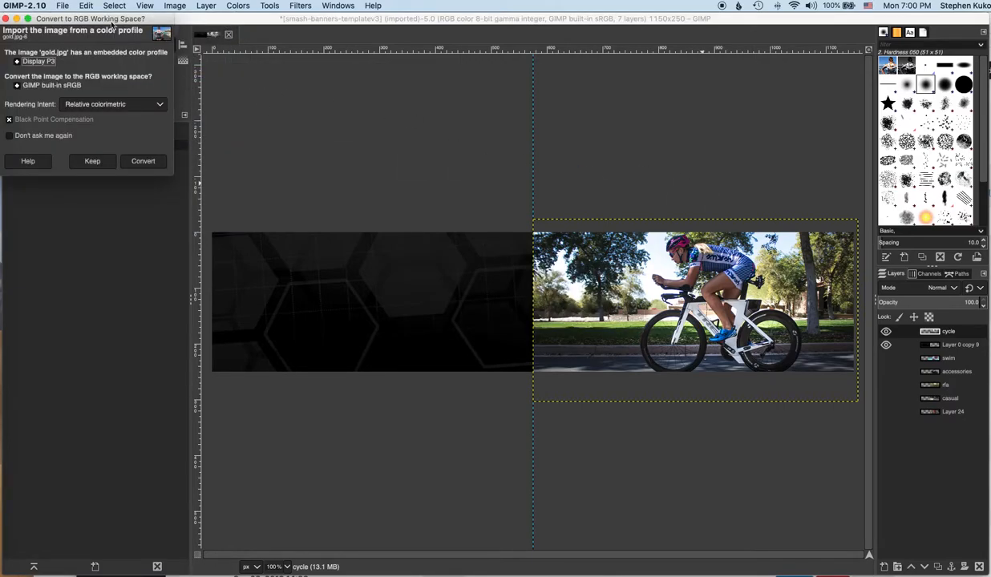
{"action": "left_click_drag", "start_coordinate": [109, 18], "coordinate": [164, 18]}
{"action": "left_click", "coordinate": [209, 163]}
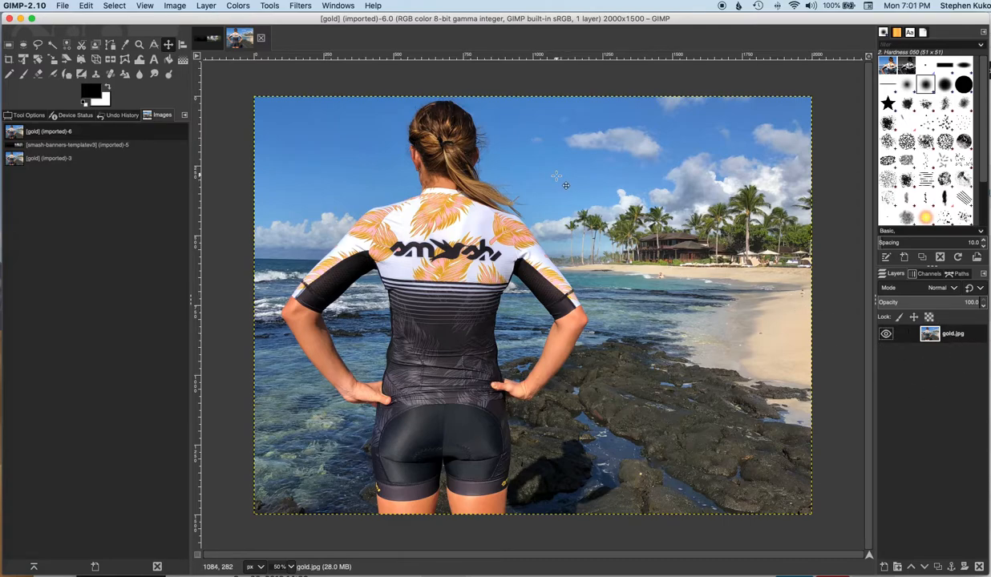
Examine the gold.jpg image's layer by toggling its visibility, and compare the image with the open banner template.
{"action": "left_click", "coordinate": [886, 334]}
{"action": "left_click", "coordinate": [885, 334]}
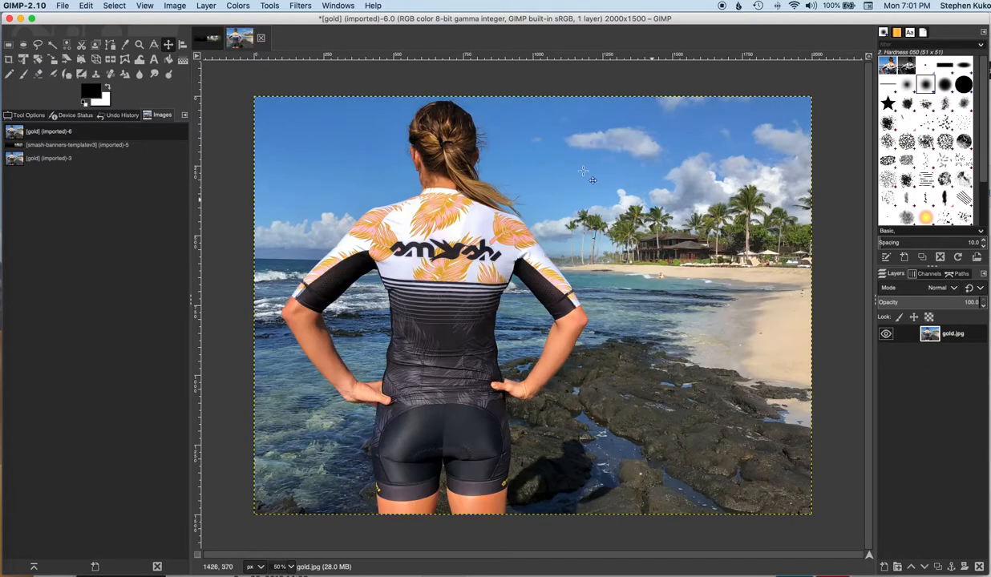
{"action": "left_click", "coordinate": [202, 40]}
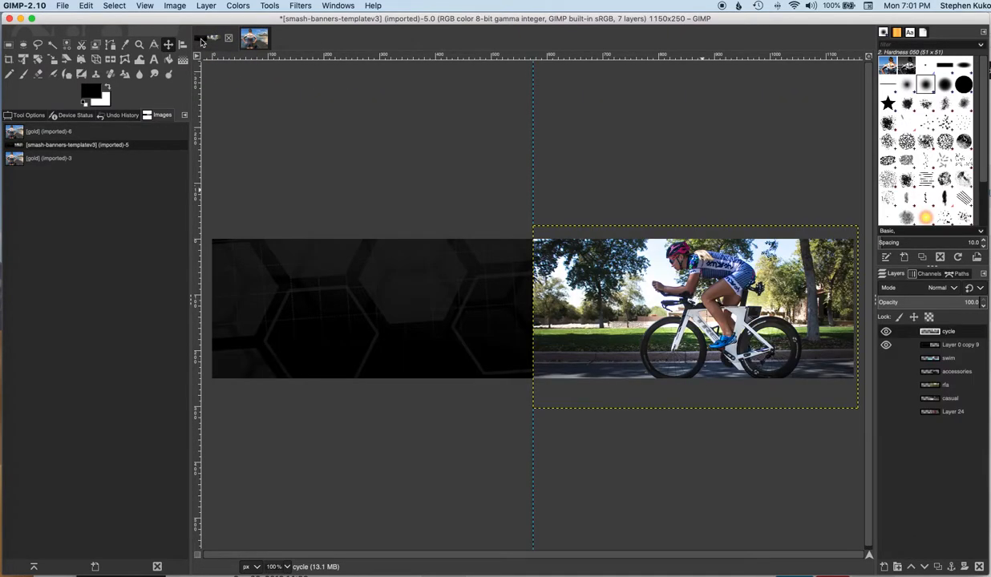
{"action": "left_click", "coordinate": [250, 43]}
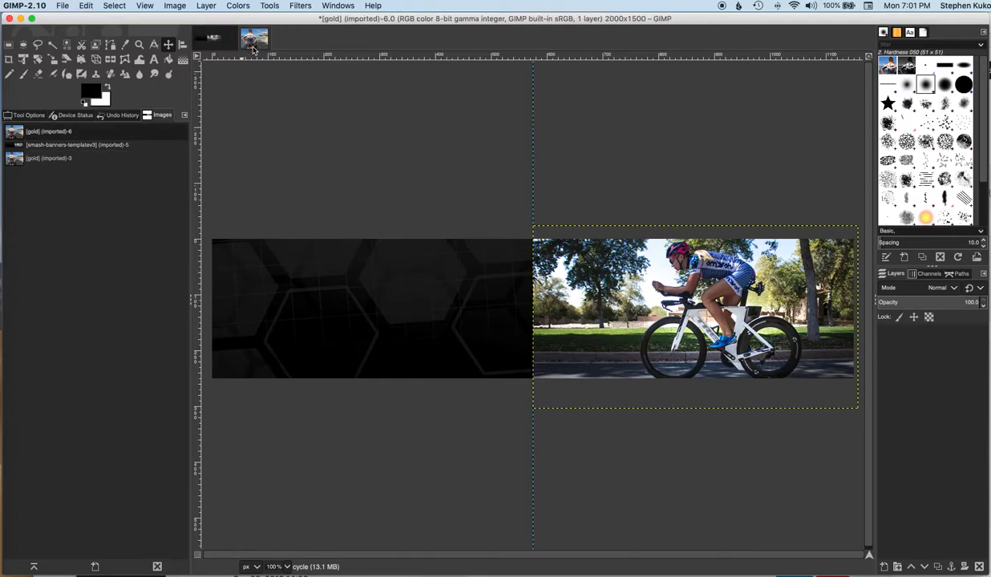
{"action": "left_click", "coordinate": [210, 41]}
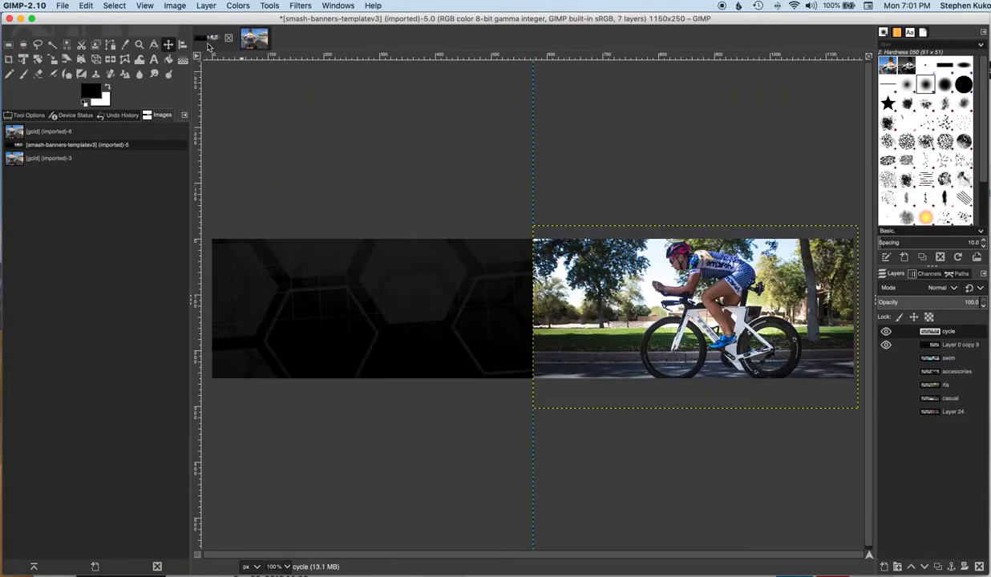
{"action": "left_click", "coordinate": [255, 42]}
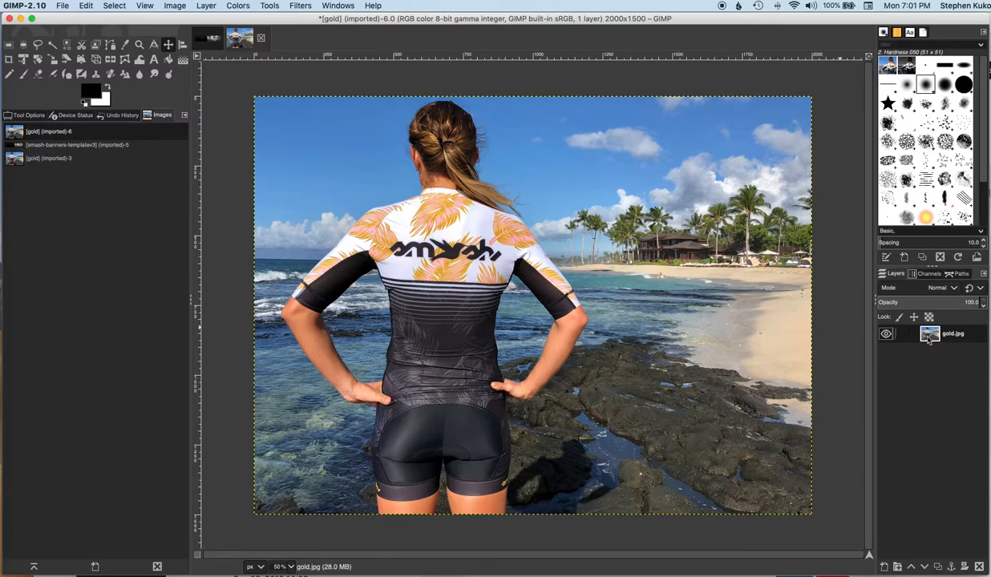
Select the whole gold.jpg image and copy it to the clipboard.
{"action": "left_click", "coordinate": [115, 6]}
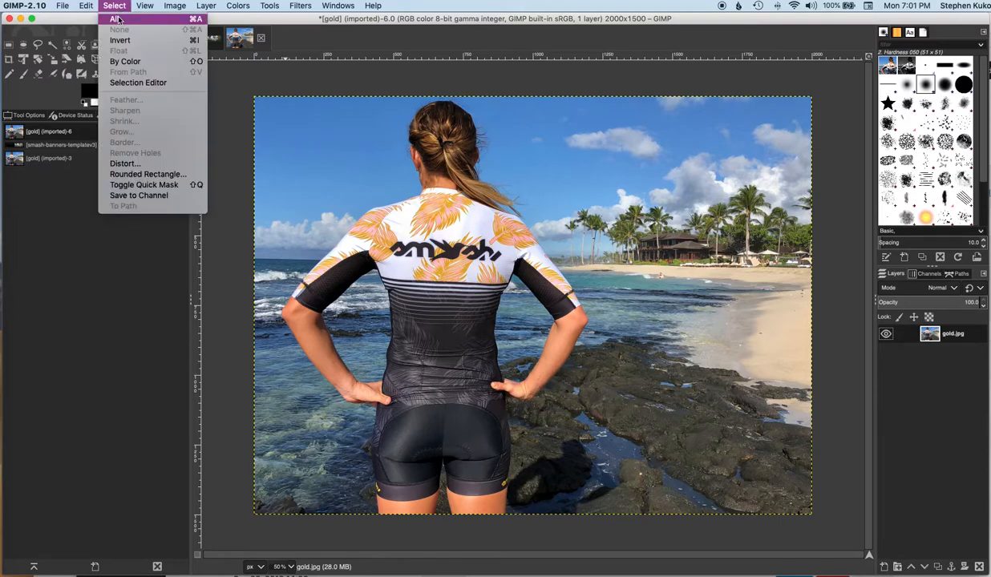
{"action": "left_click", "coordinate": [117, 18]}
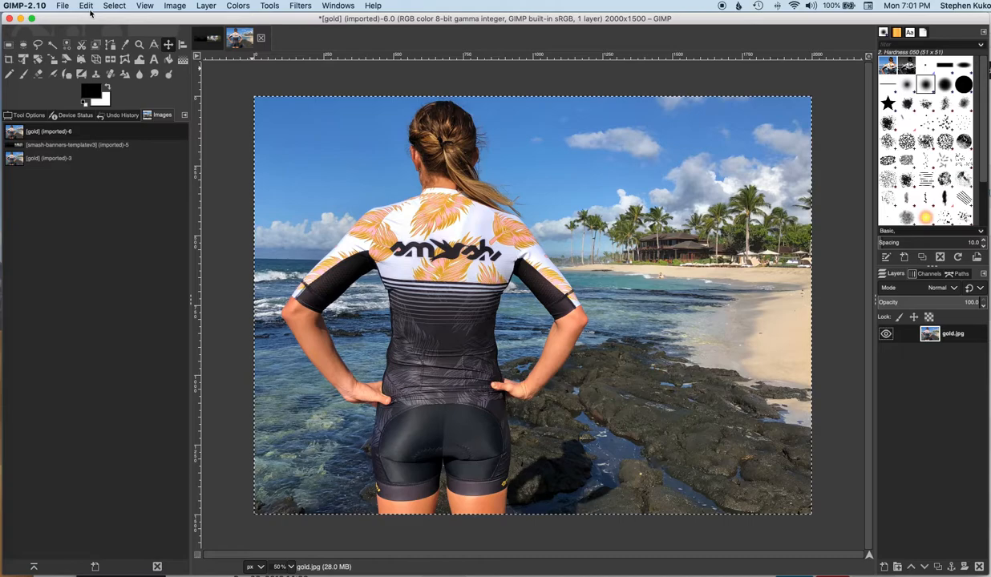
{"action": "key", "text": "super+c"}
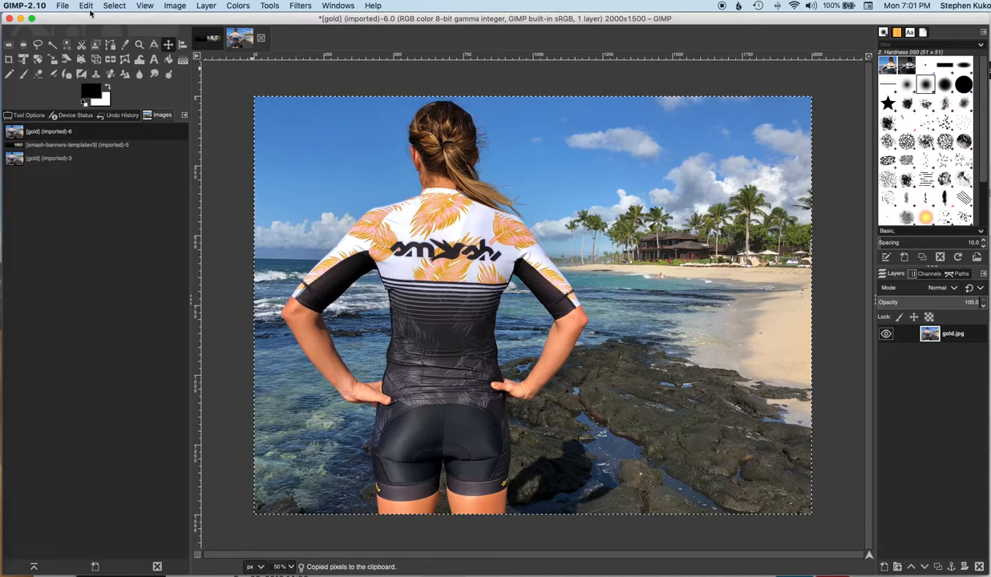
{"action": "left_click", "coordinate": [85, 6]}
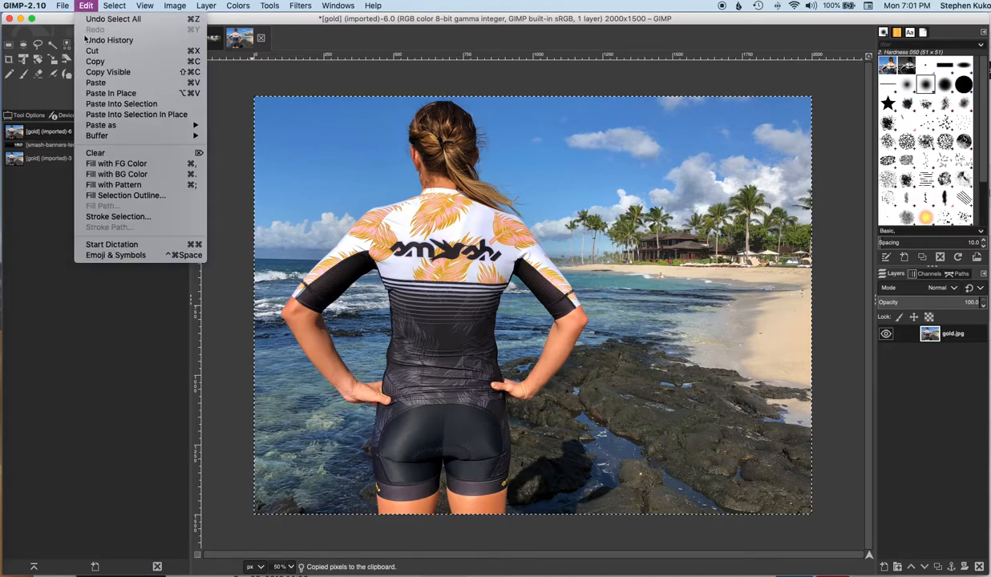
{"action": "left_click", "coordinate": [117, 65]}
Switch to the smash-banners-templatev3 image and paste the copied gold photo as a new layer.
{"action": "left_click", "coordinate": [207, 39]}
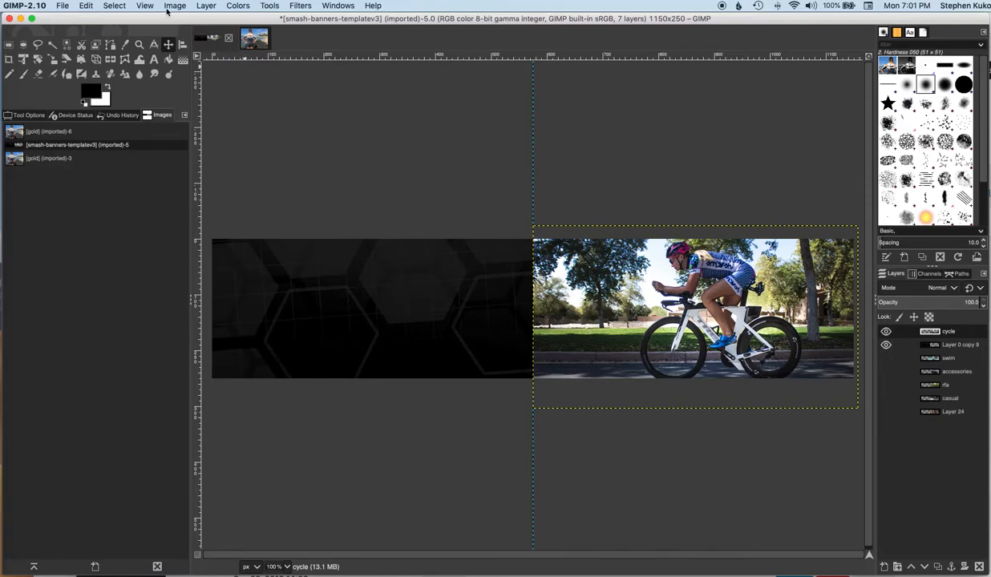
{"action": "left_click", "coordinate": [85, 6]}
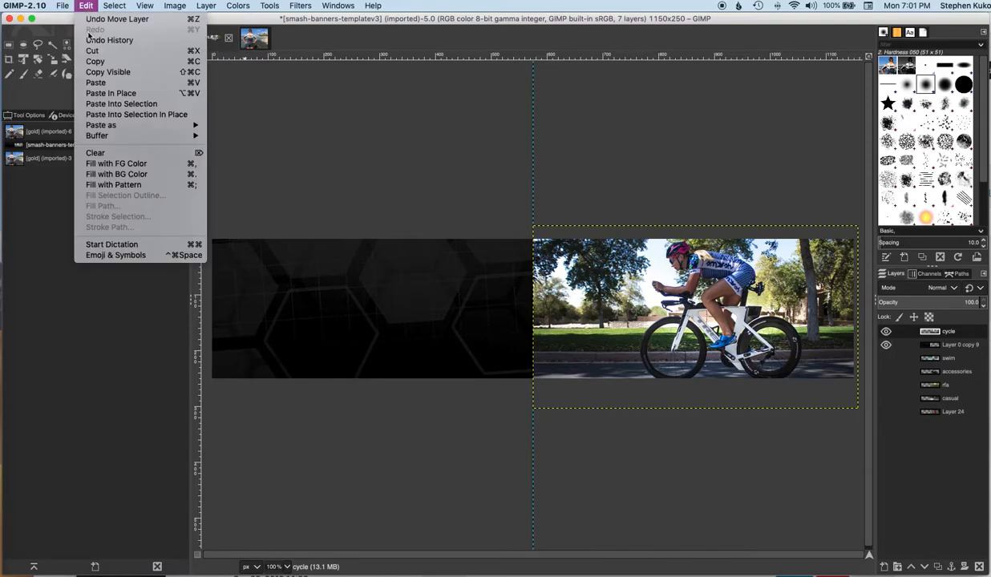
{"action": "mouse_move", "coordinate": [101, 126]}
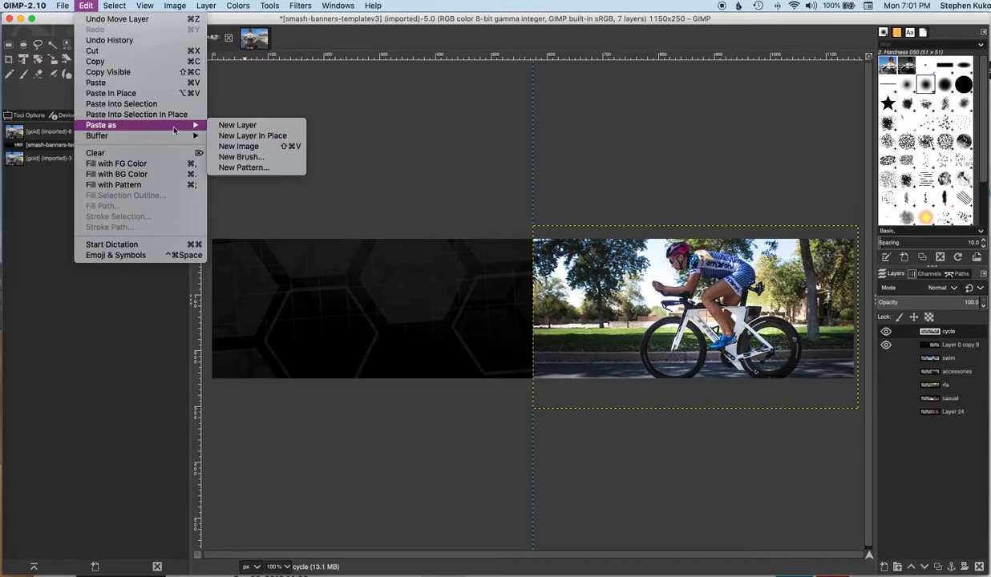
{"action": "left_click", "coordinate": [238, 126]}
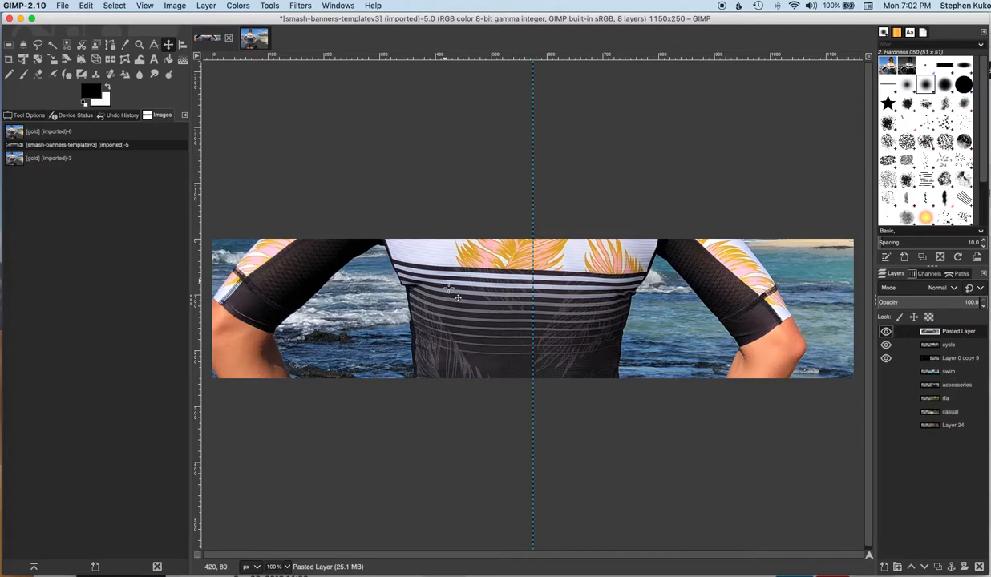
Move the pasted photo down and to the right until its upper-left corner lies within the visible work area.
{"action": "left_click_drag", "start_coordinate": [415, 289], "coordinate": [498, 381]}
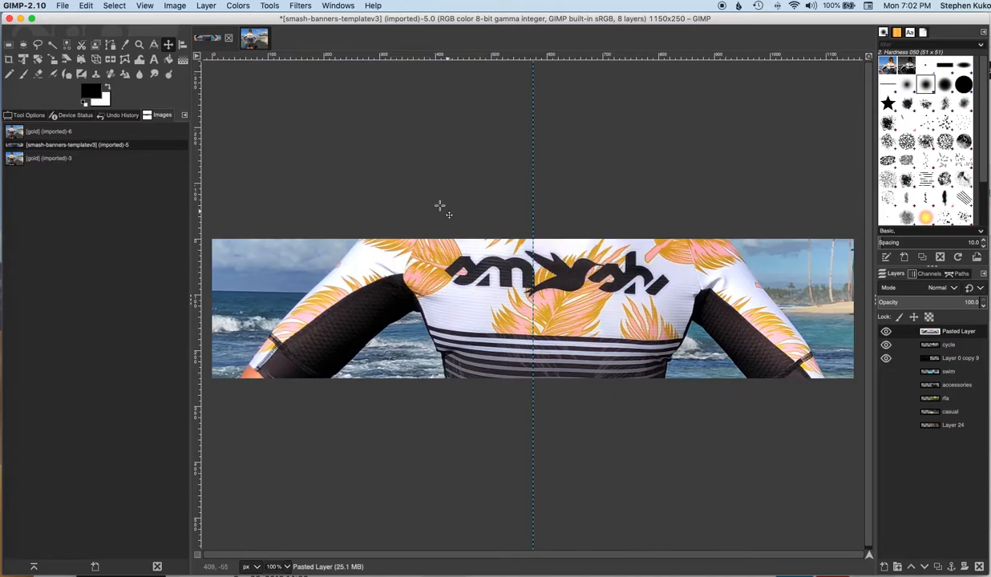
{"action": "left_click_drag", "start_coordinate": [431, 214], "coordinate": [466, 338]}
{"action": "left_click_drag", "start_coordinate": [284, 131], "coordinate": [329, 160]}
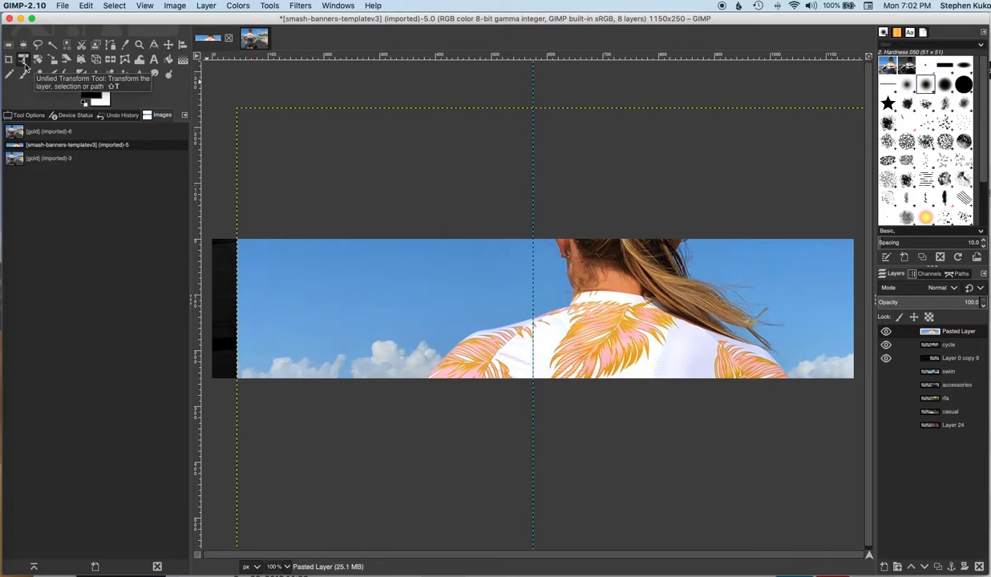
Scale the pasted photo proportionally to about 34% with Unified Transform, place its left edge just left of the vertical guide, and apply the transform.
{"action": "left_click", "coordinate": [24, 67]}
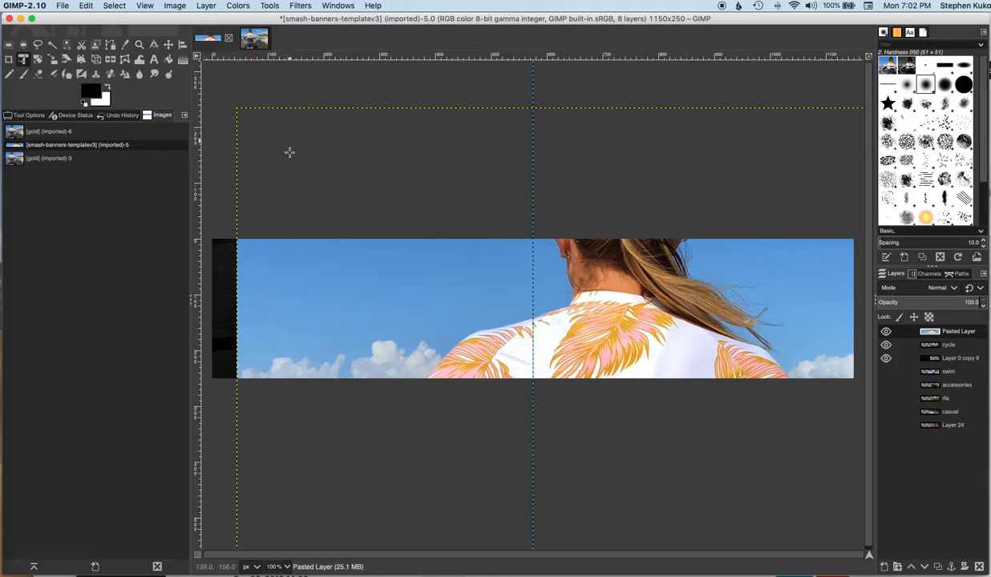
{"action": "left_click", "coordinate": [238, 108]}
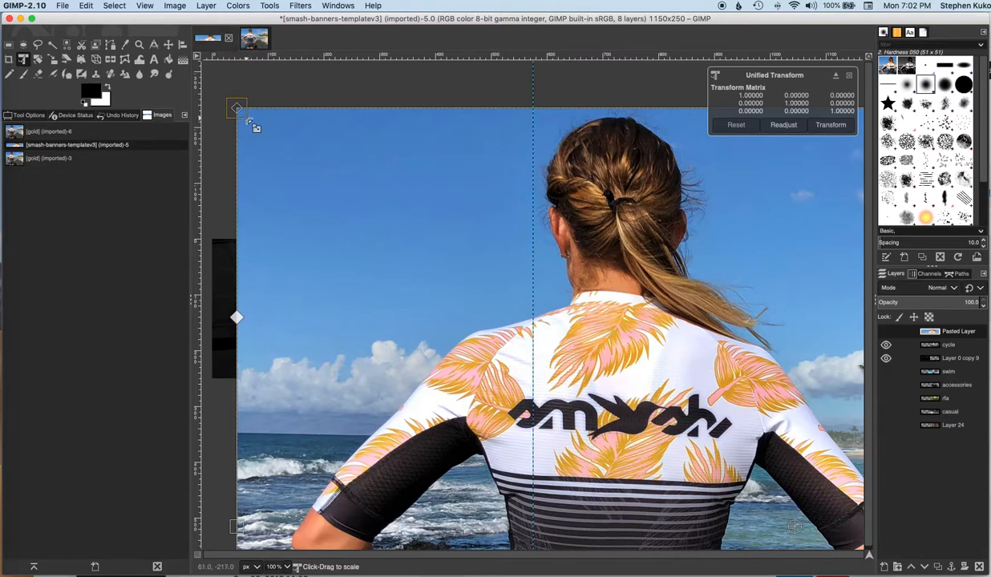
{"action": "left_click_drag", "start_coordinate": [249, 123], "coordinate": [496, 355]}
{"action": "left_click_drag", "start_coordinate": [601, 363], "coordinate": [340, 168]}
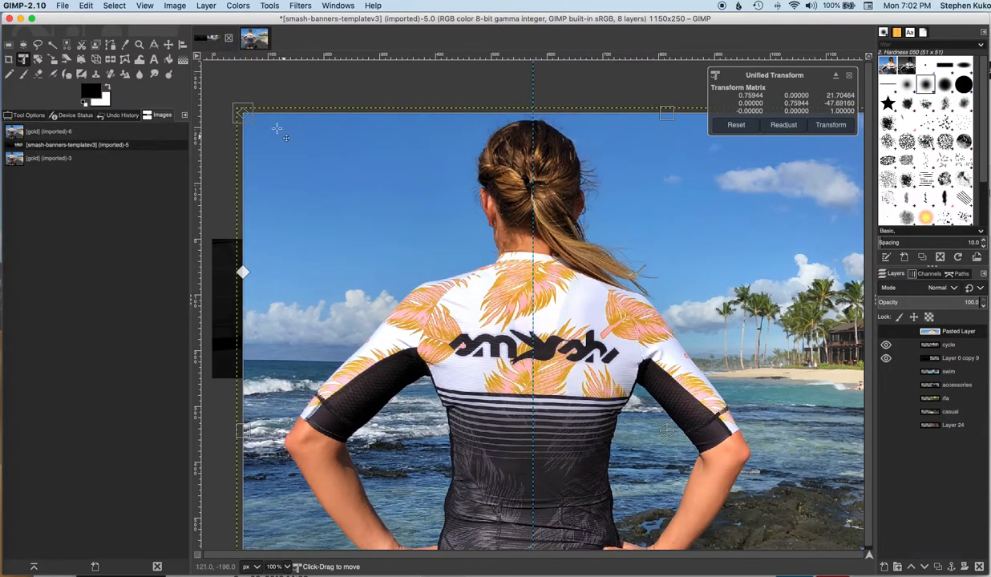
{"action": "left_click_drag", "start_coordinate": [253, 126], "coordinate": [512, 346]}
{"action": "left_click_drag", "start_coordinate": [599, 367], "coordinate": [340, 170]}
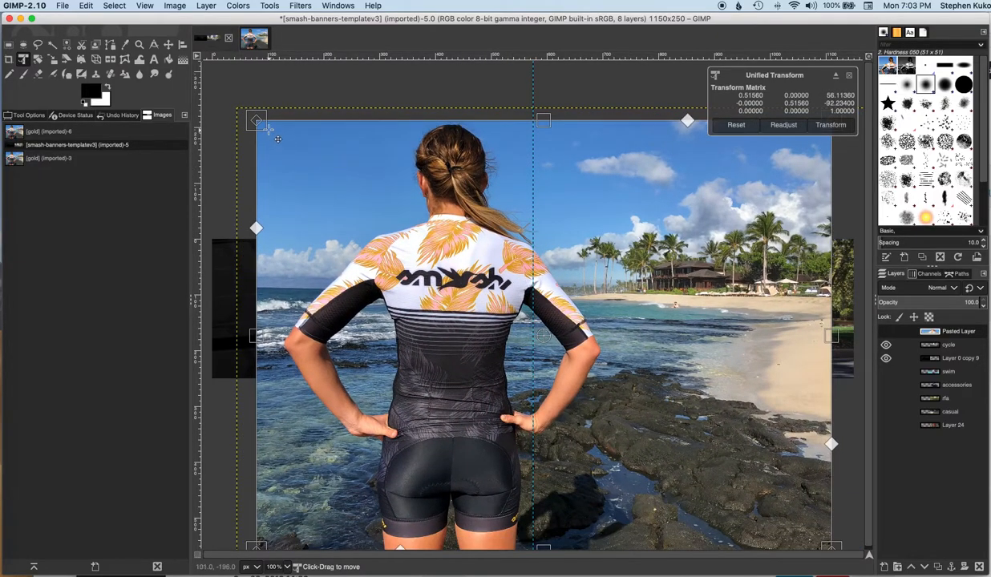
{"action": "left_click_drag", "start_coordinate": [276, 139], "coordinate": [491, 343]}
{"action": "left_click_drag", "start_coordinate": [595, 336], "coordinate": [604, 198]}
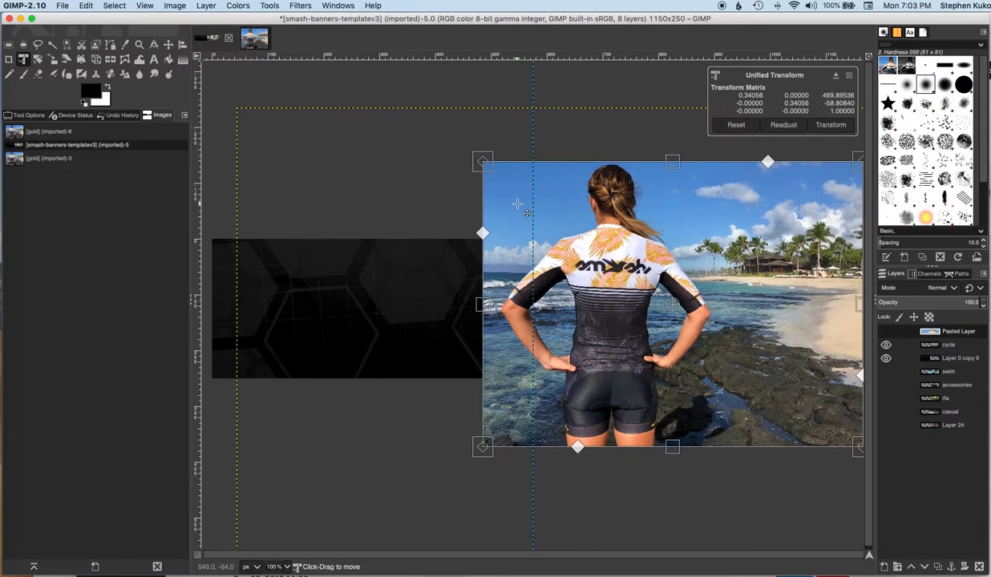
{"action": "left_click_drag", "start_coordinate": [541, 213], "coordinate": [571, 213]}
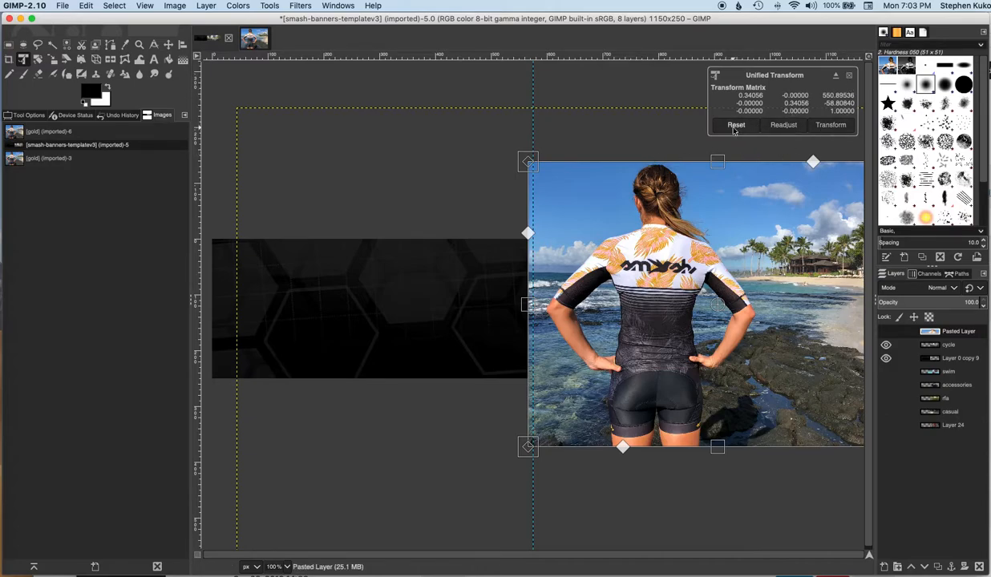
{"action": "left_click", "coordinate": [838, 126]}
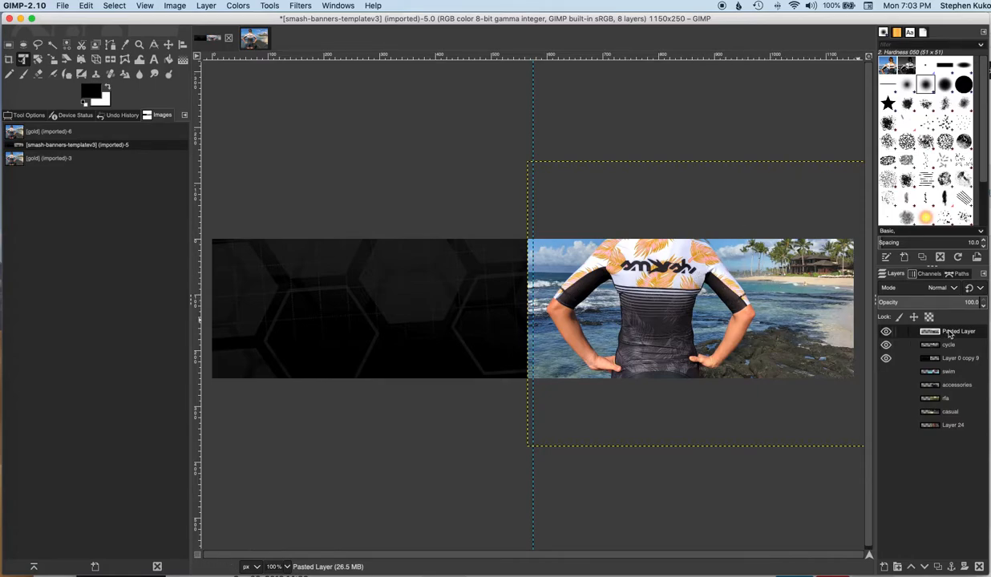
Reorder the layers so Layer 0 copy 9 is on top, followed by Pasted Layer and cycle.
{"action": "left_click_drag", "start_coordinate": [950, 335], "coordinate": [896, 372]}
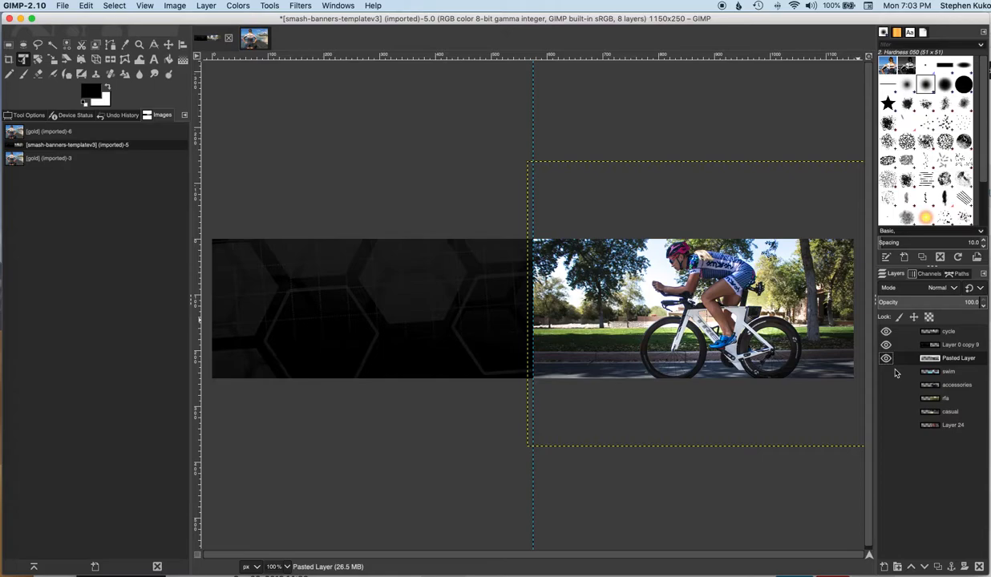
{"action": "left_click_drag", "start_coordinate": [964, 333], "coordinate": [954, 378]}
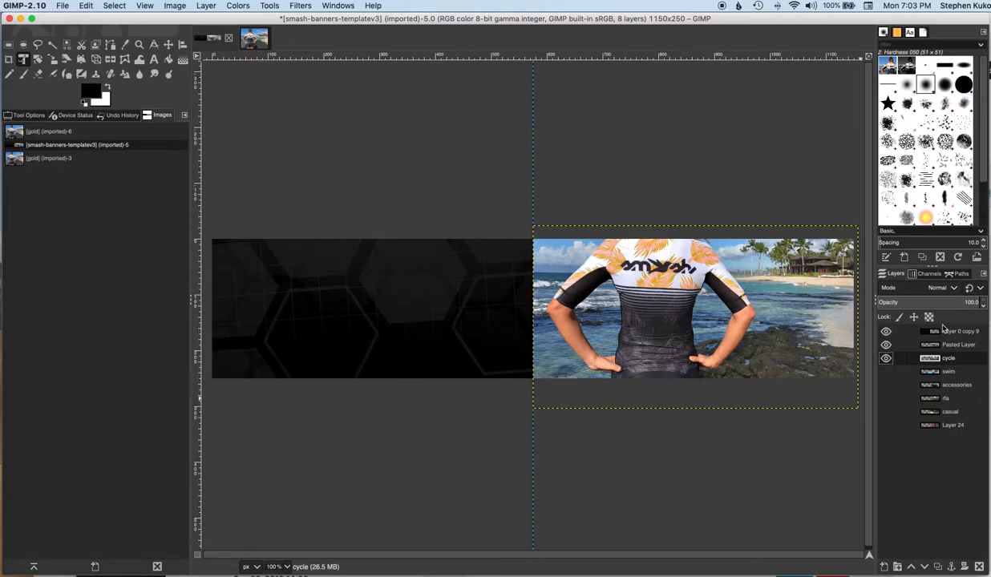
{"action": "left_click_drag", "start_coordinate": [949, 333], "coordinate": [949, 369]}
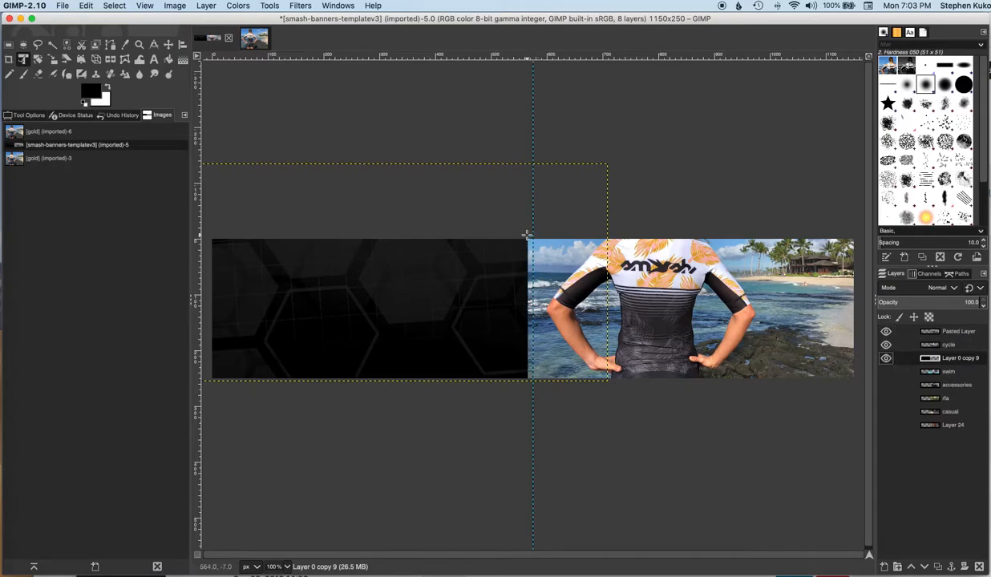
{"action": "left_click_drag", "start_coordinate": [957, 363], "coordinate": [948, 338]}
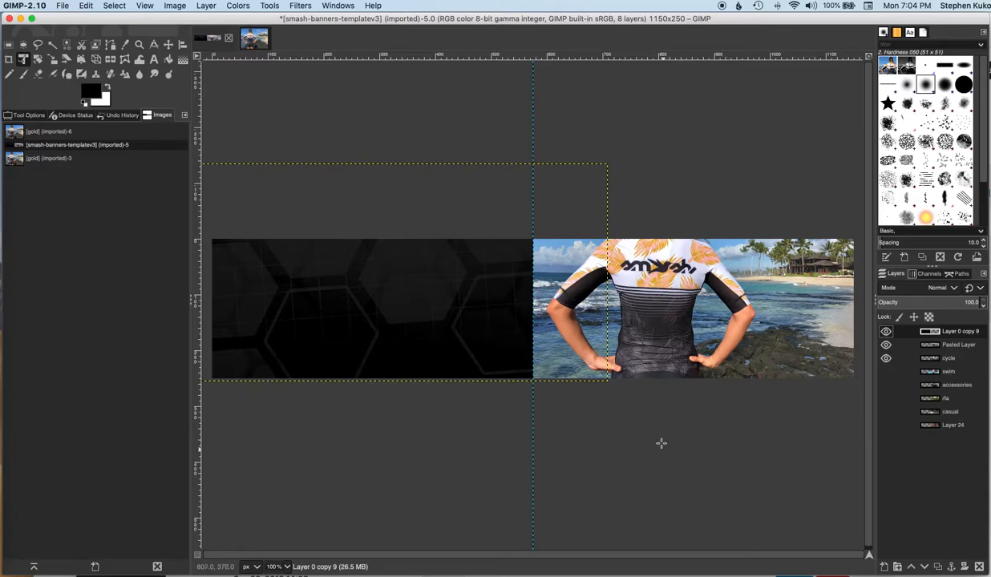
Hide the cycle layer and move the pasted photo down slightly so the jersey's shoulders and logo sit inside the banner.
{"action": "left_click", "coordinate": [948, 360]}
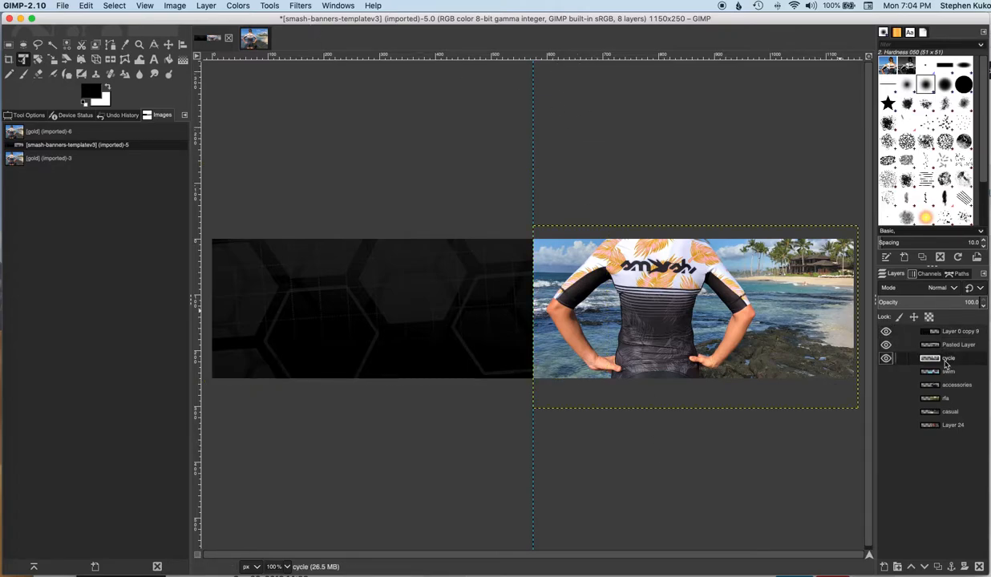
{"action": "left_click", "coordinate": [946, 346]}
{"action": "left_click", "coordinate": [885, 358]}
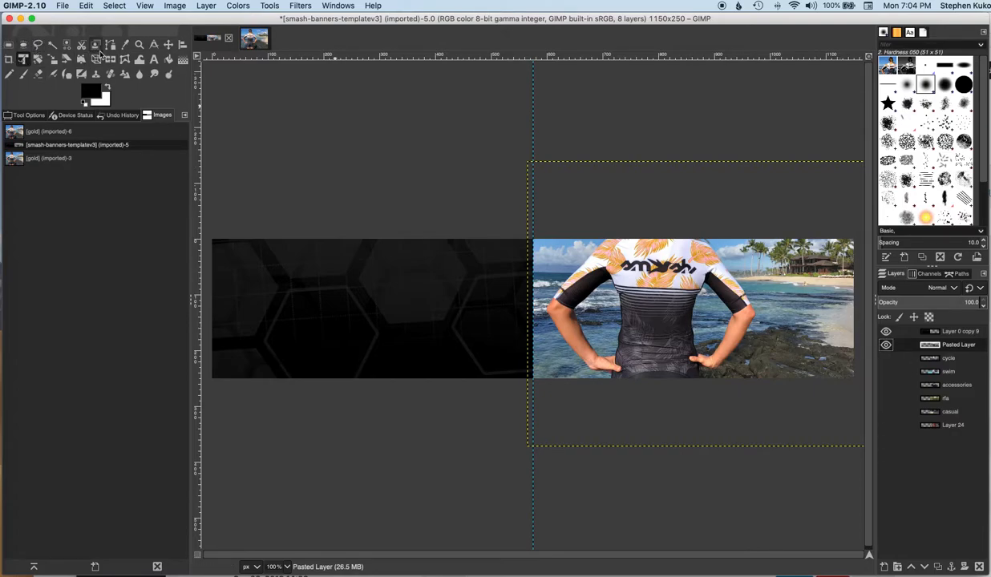
{"action": "left_click", "coordinate": [168, 44]}
{"action": "left_click_drag", "start_coordinate": [735, 278], "coordinate": [722, 304]}
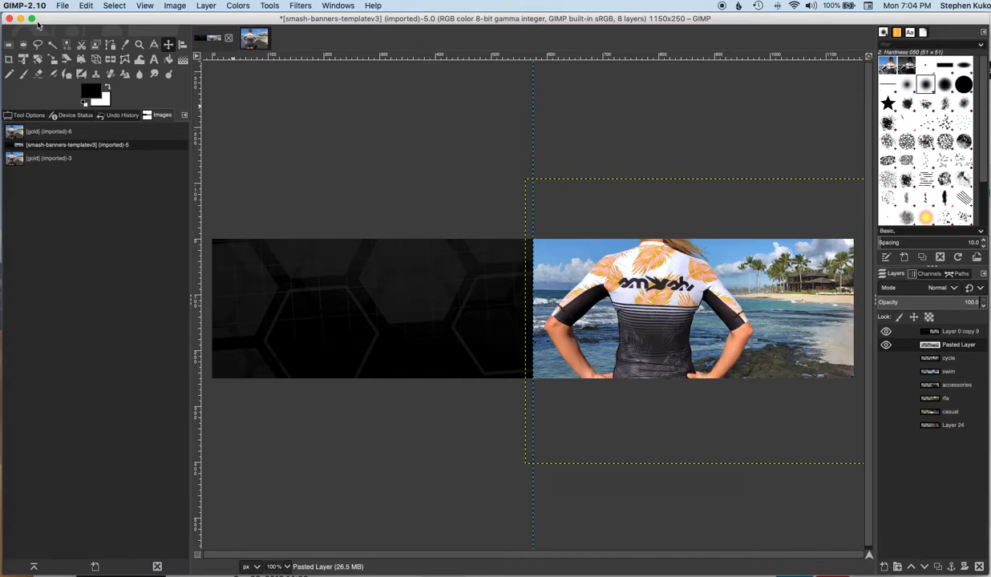
{"action": "left_click", "coordinate": [63, 7]}
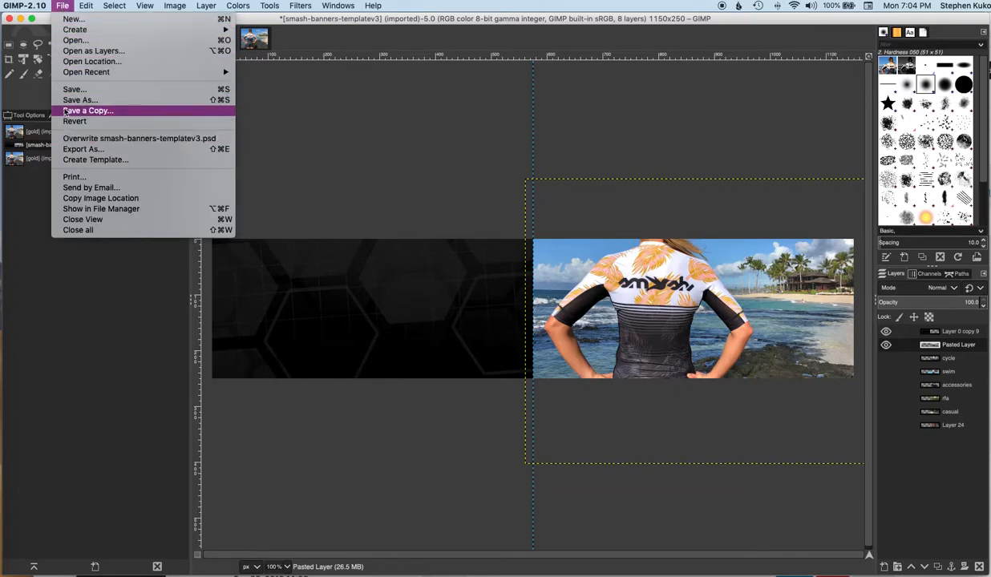
{"action": "left_click", "coordinate": [72, 100]}
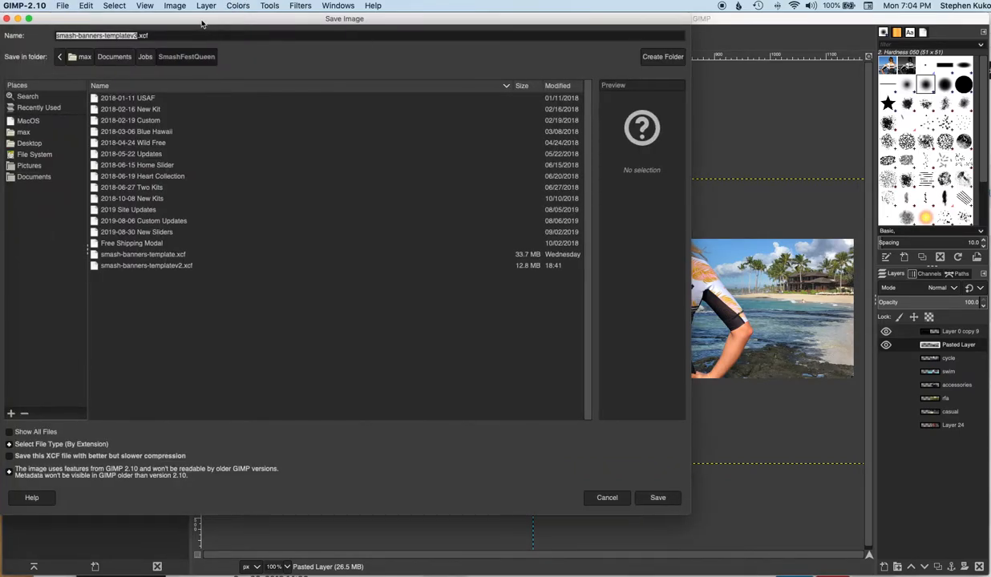
{"action": "left_click", "coordinate": [78, 445]}
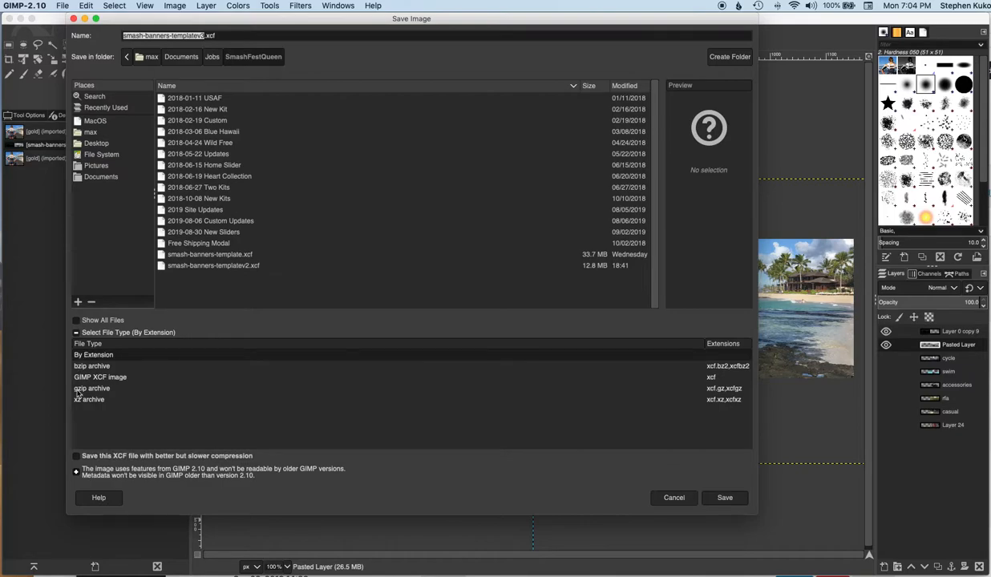
{"action": "left_click", "coordinate": [673, 498]}
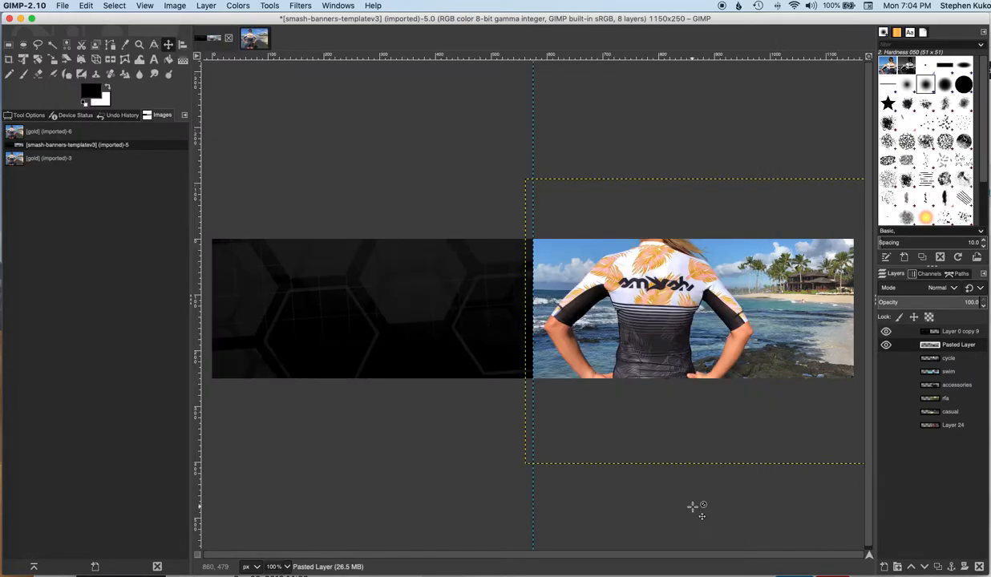
Save the banner as smash-banners-templatev3.xcf in the SmashFestQueen folder.
{"action": "left_click", "coordinate": [63, 6]}
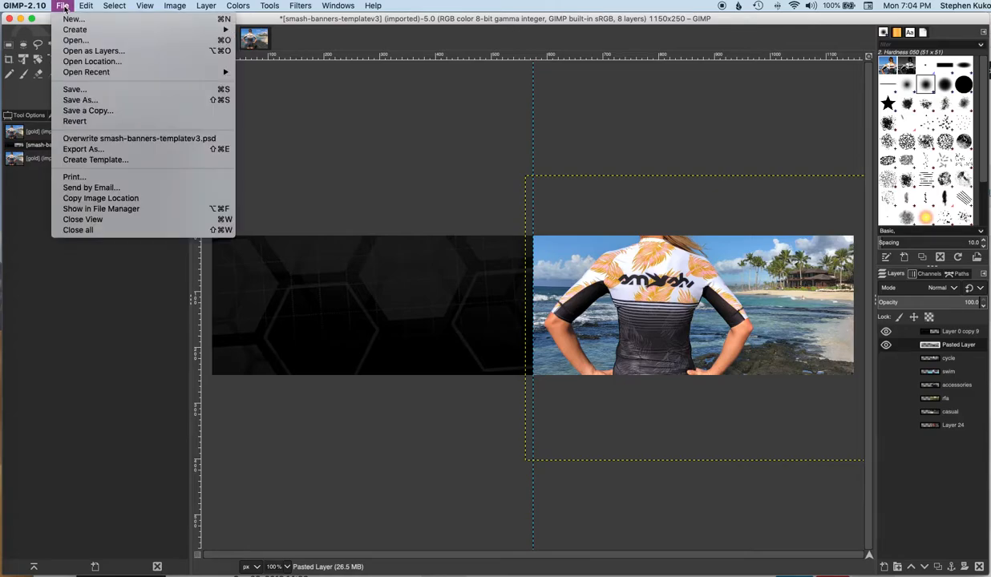
{"action": "left_click", "coordinate": [77, 94]}
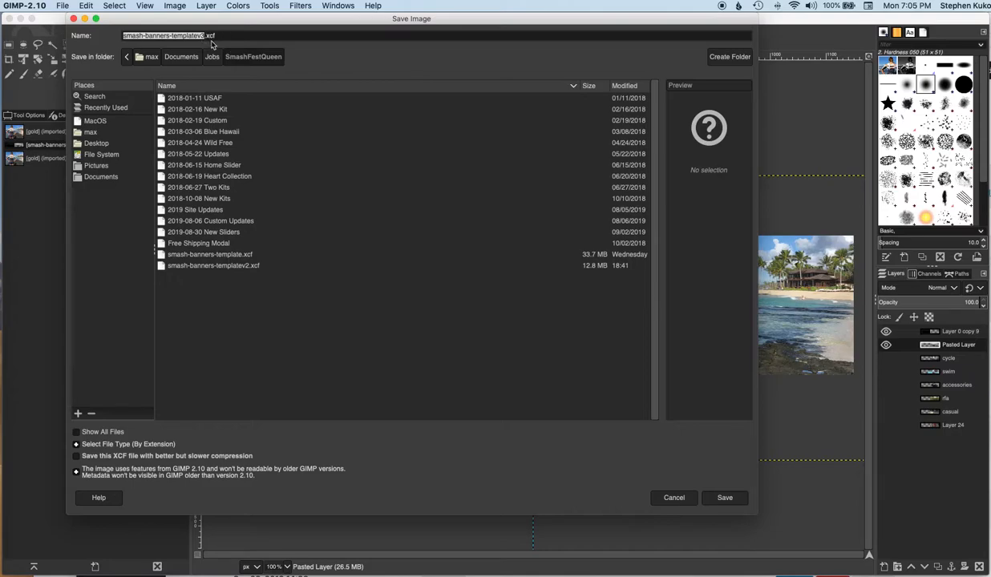
{"action": "left_click", "coordinate": [735, 500]}
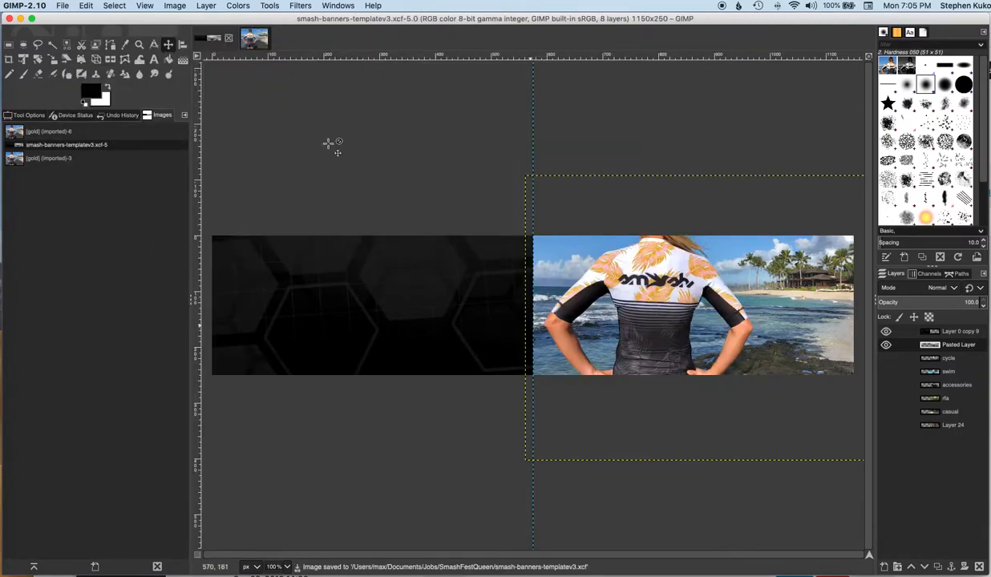
Begin exporting the banner under a new file format and choose JPEG image as the export file type.
{"action": "left_click", "coordinate": [61, 6]}
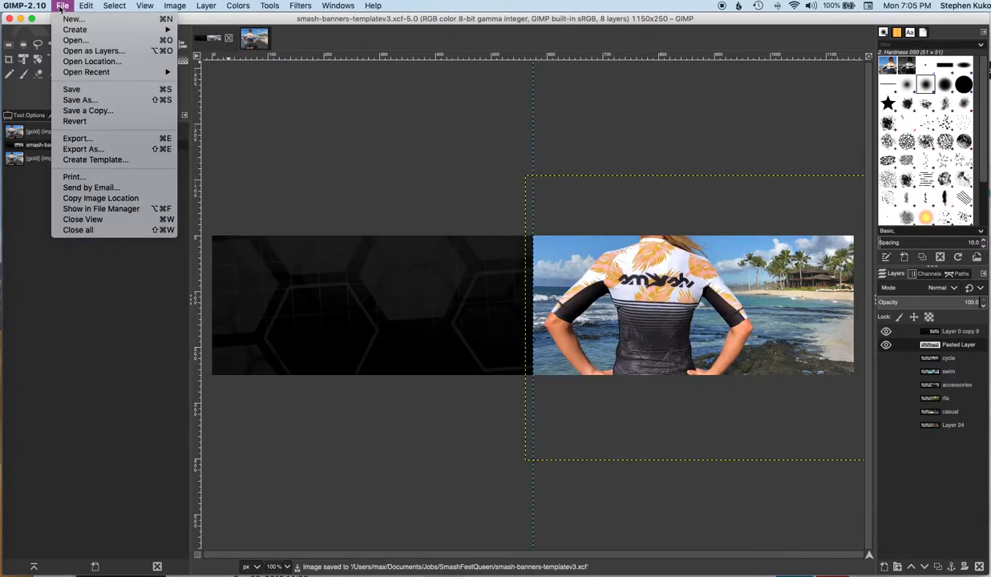
{"action": "left_click", "coordinate": [83, 149]}
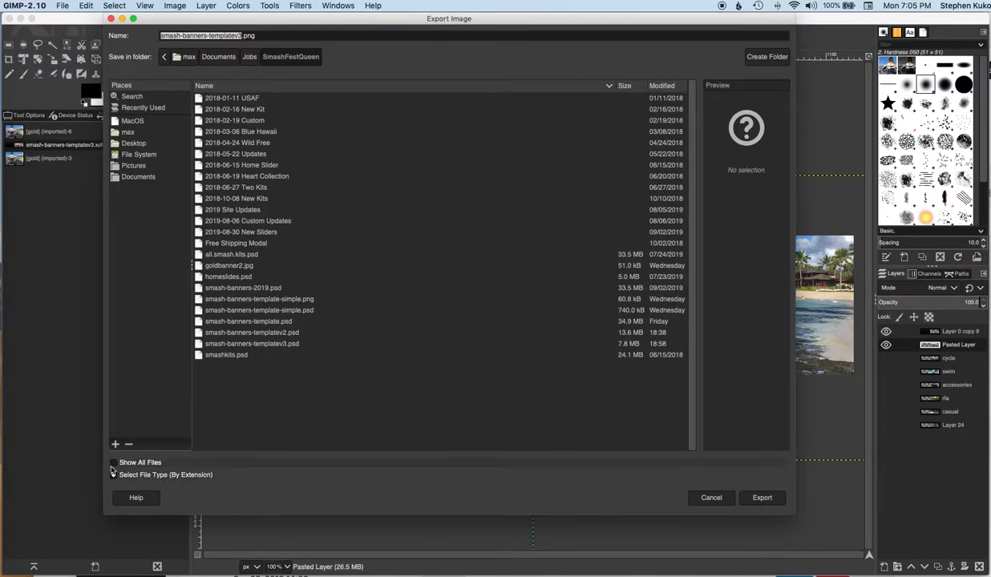
{"action": "left_click", "coordinate": [114, 464]}
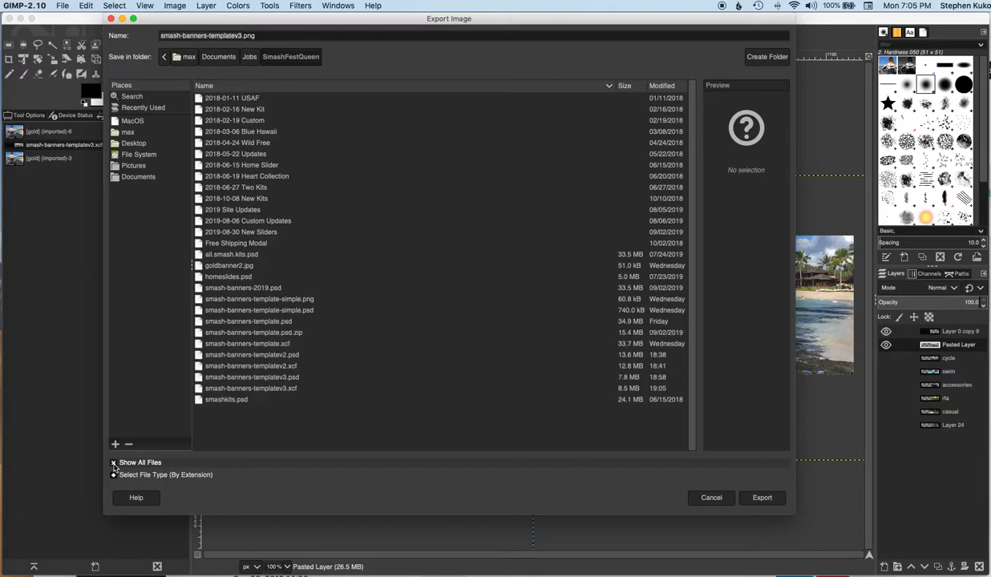
{"action": "left_click", "coordinate": [114, 464]}
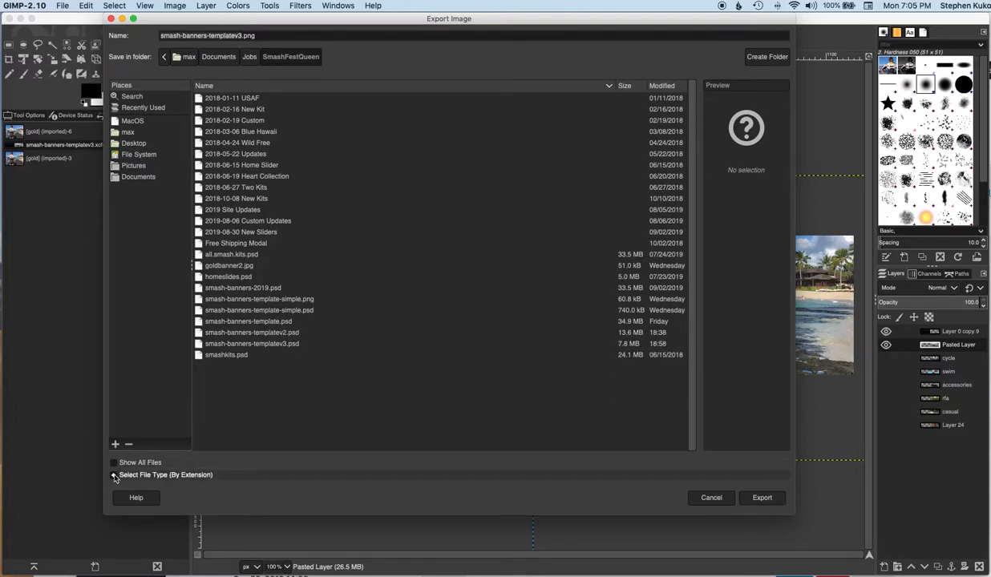
{"action": "left_click", "coordinate": [115, 475]}
{"action": "scroll", "coordinate": [181, 440], "scroll_direction": "down", "scroll_amount": 3}
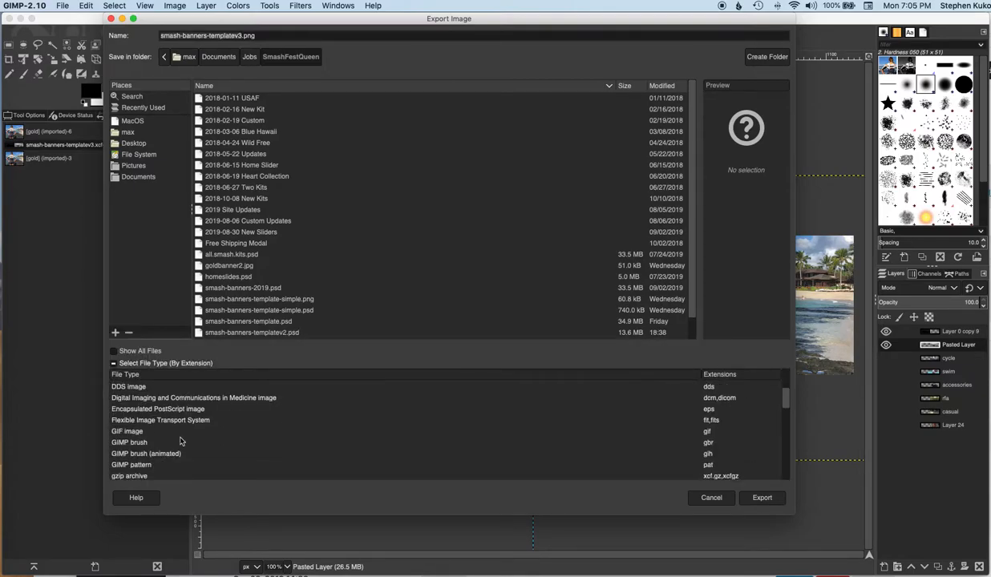
{"action": "scroll", "coordinate": [180, 440], "scroll_direction": "down", "scroll_amount": 4}
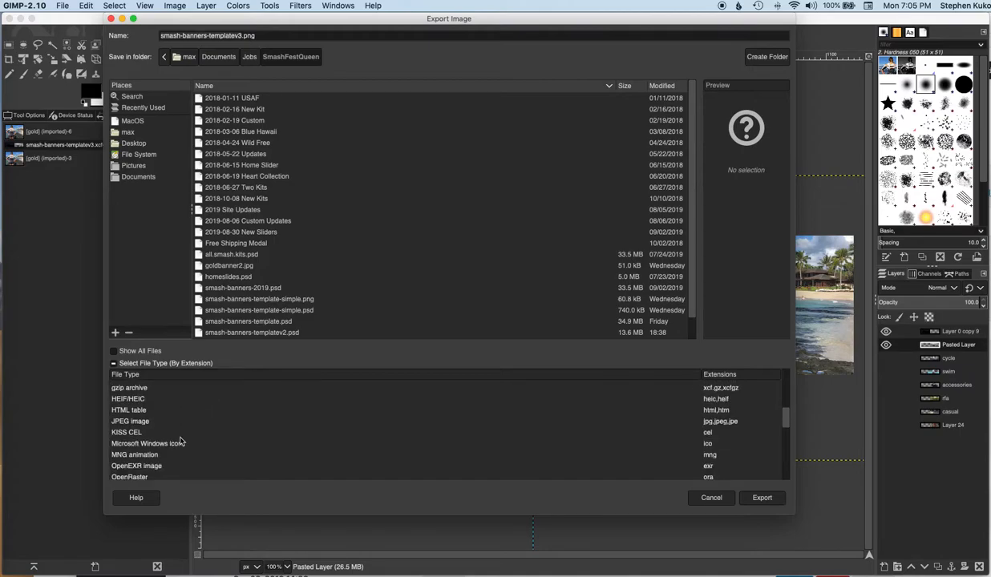
{"action": "scroll", "coordinate": [181, 441], "scroll_direction": "up", "scroll_amount": 2}
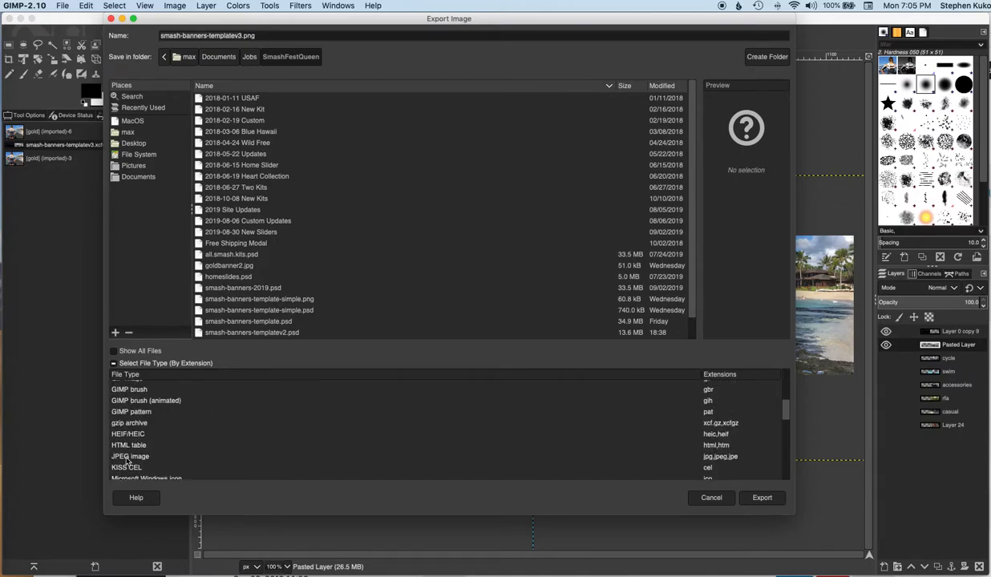
{"action": "left_click", "coordinate": [182, 456]}
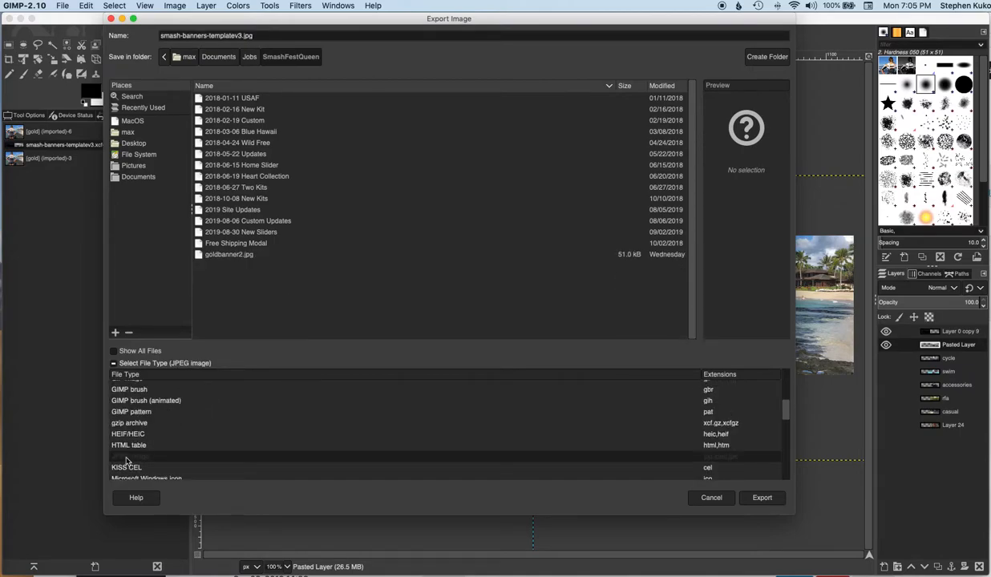
Proceed with the JPEG export of smash-banners-templatev3.jpg and set the image quality to 80.
{"action": "left_click", "coordinate": [765, 499]}
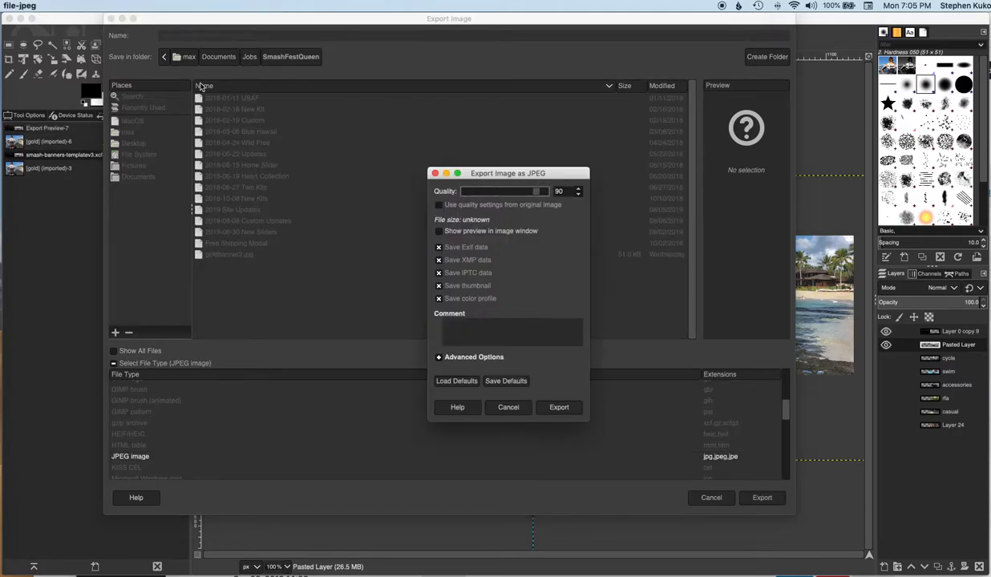
{"action": "left_click_drag", "start_coordinate": [498, 172], "coordinate": [464, 143]}
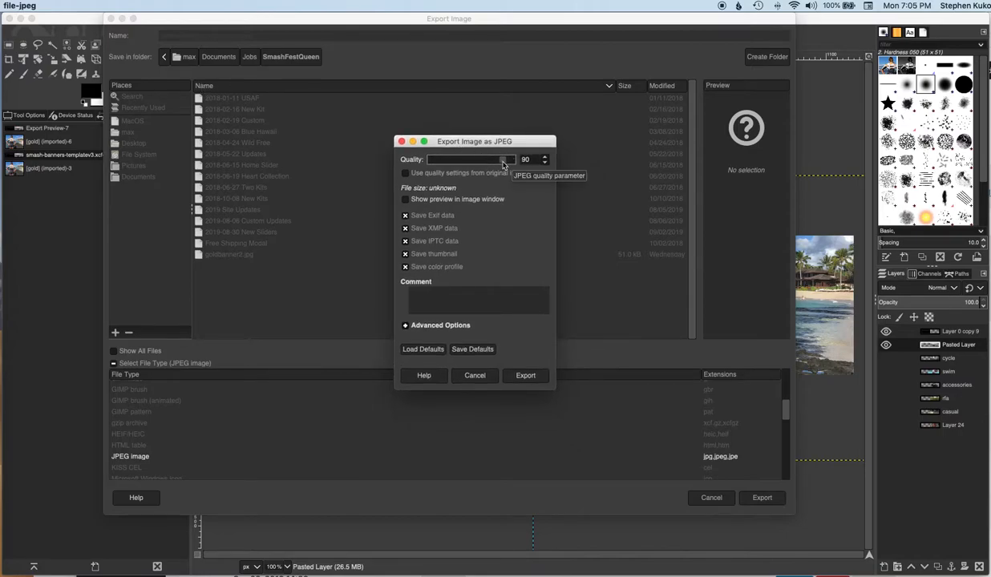
{"action": "mouse_move", "coordinate": [503, 164]}
{"action": "left_mouse_down"}
{"action": "mouse_move", "coordinate": [485, 164]}
{"action": "mouse_move", "coordinate": [496, 165]}
{"action": "left_mouse_up"}
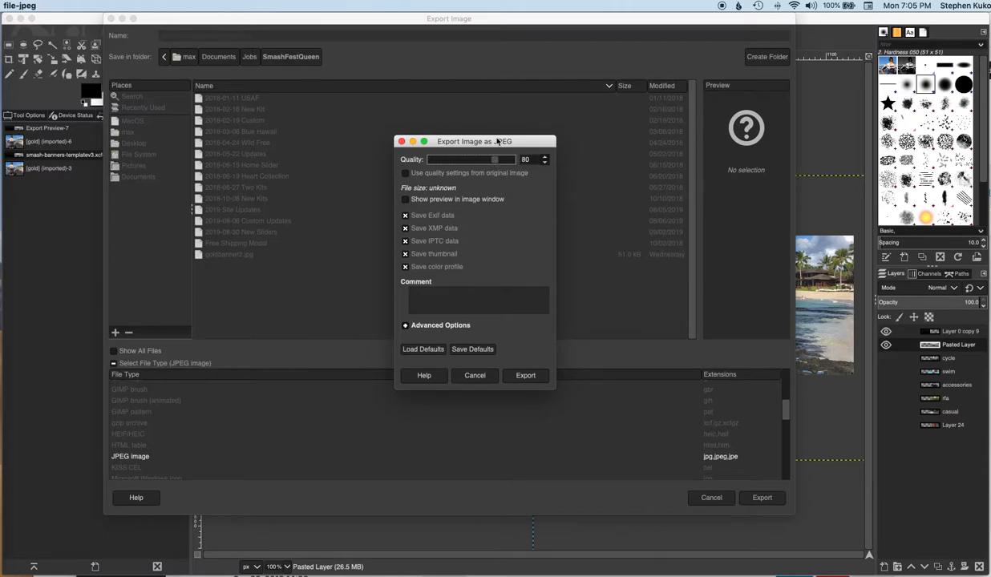
Exclude Exif, XMP and IPTC data, the thumbnail and the color profile from the JPEG, and export it.
{"action": "left_click", "coordinate": [405, 216]}
{"action": "left_click", "coordinate": [405, 230]}
{"action": "left_click", "coordinate": [406, 243]}
{"action": "left_click", "coordinate": [406, 254]}
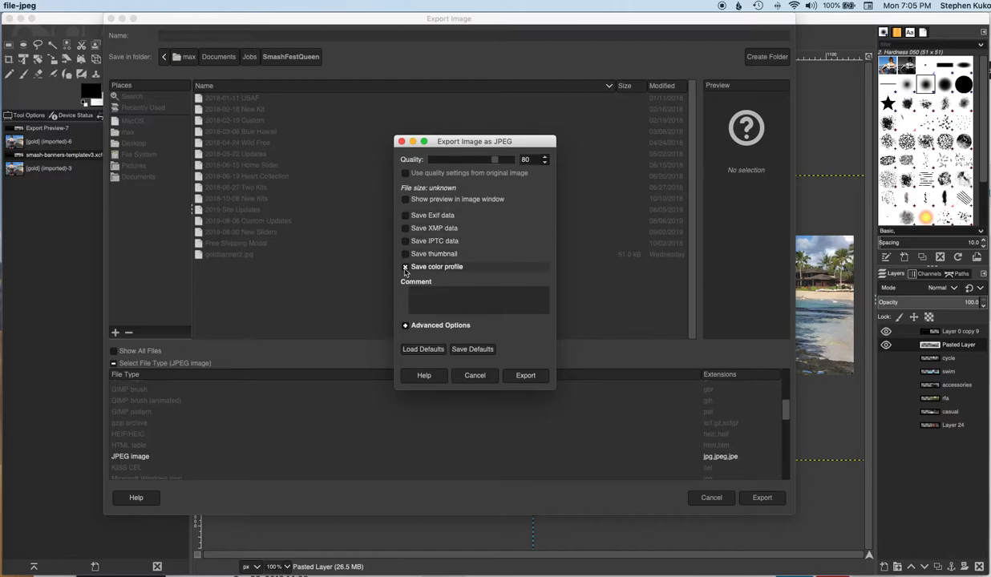
{"action": "left_click", "coordinate": [406, 268]}
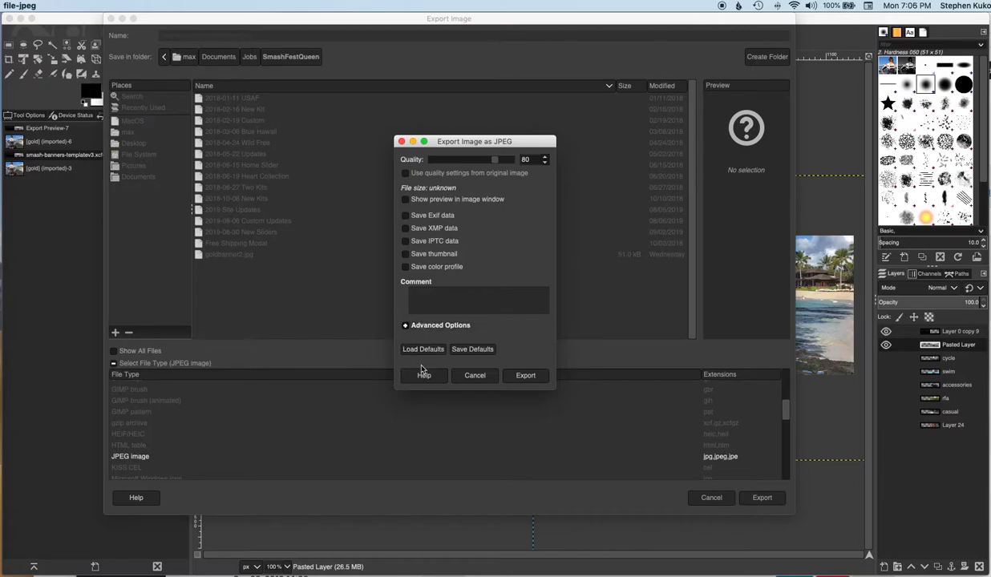
{"action": "left_click", "coordinate": [525, 376]}
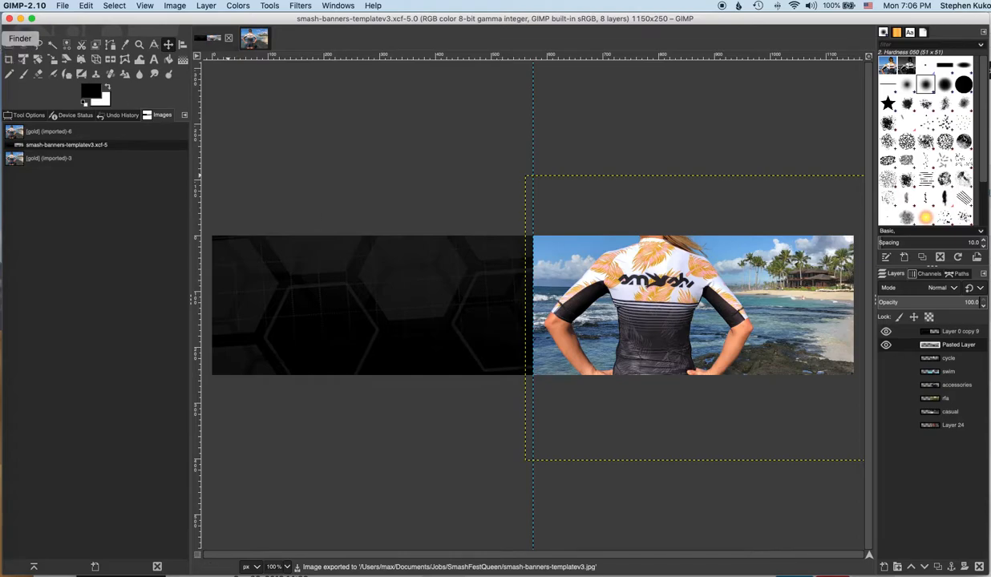
Switch to Finder, open the SmashFestQueen folder inside Jobs, and preview goldbanner2.jpg.
{"action": "left_click", "coordinate": [1, 39]}
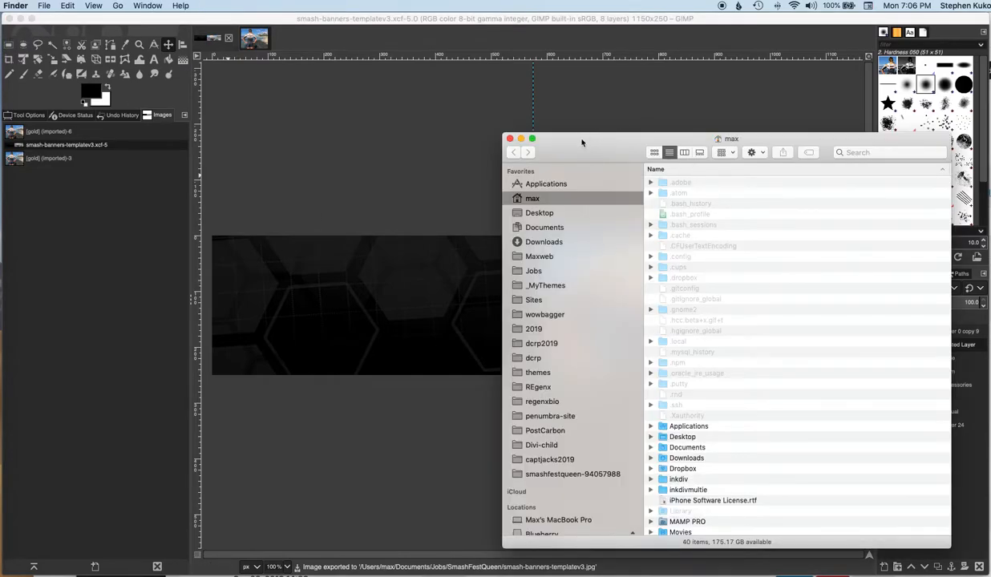
{"action": "left_click_drag", "start_coordinate": [582, 142], "coordinate": [350, 107]}
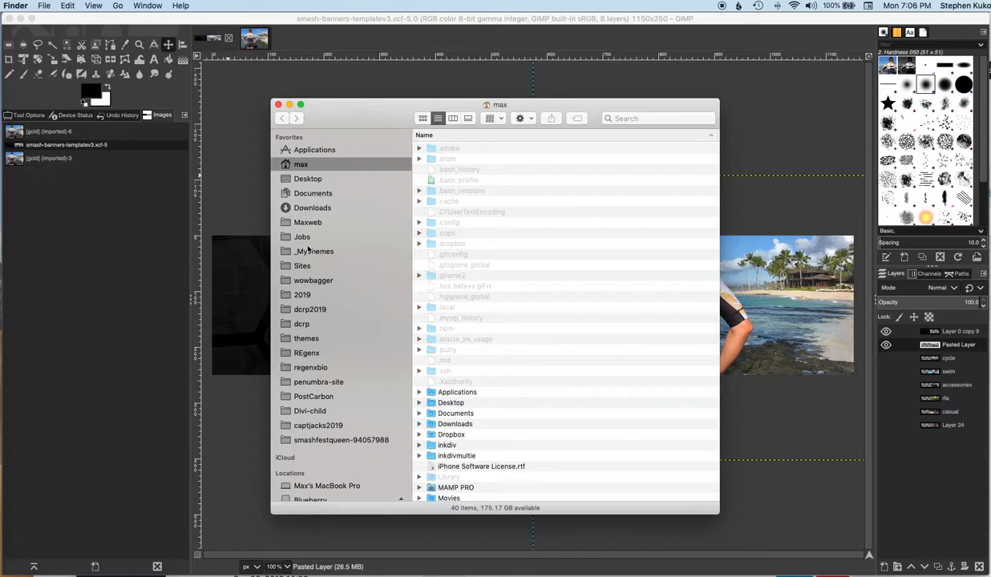
{"action": "left_click", "coordinate": [297, 235]}
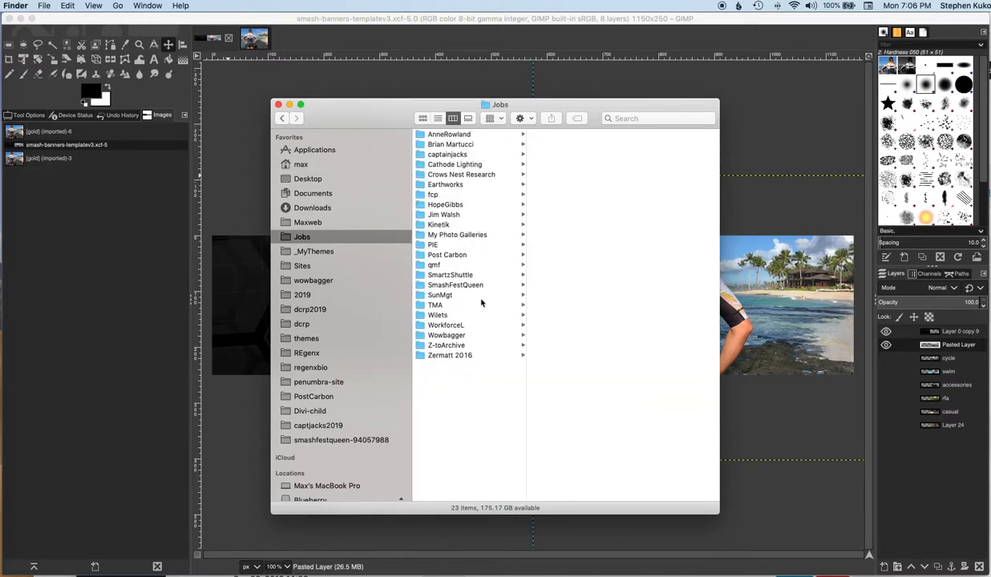
{"action": "left_click", "coordinate": [450, 286]}
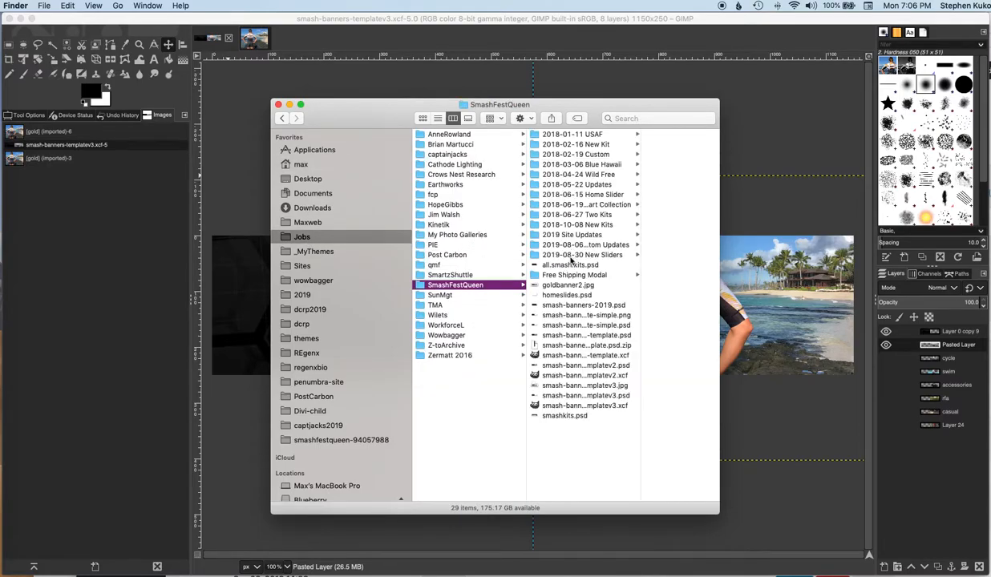
{"action": "left_click", "coordinate": [545, 285]}
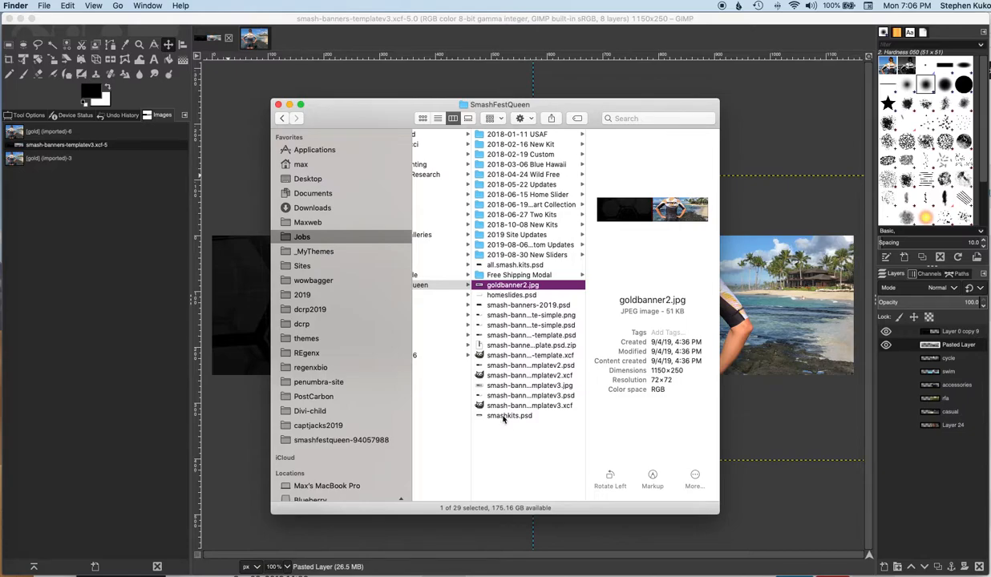
Show full file names in the folder, examine the preview and file details of smash-banners-templatev3.jpg, and return to GIMP.
{"action": "left_click_drag", "start_coordinate": [586, 394], "coordinate": [680, 394]}
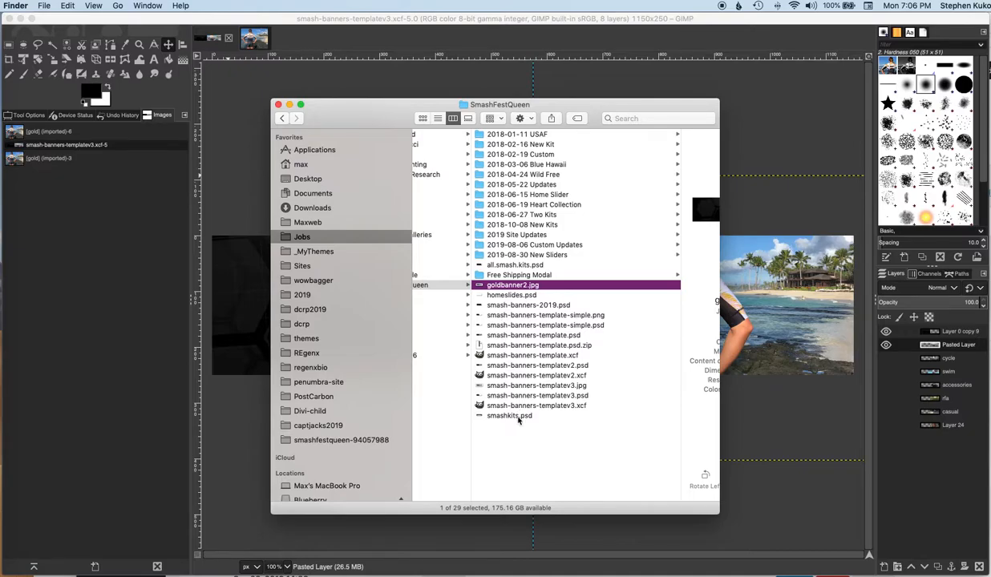
{"action": "left_click", "coordinate": [518, 388]}
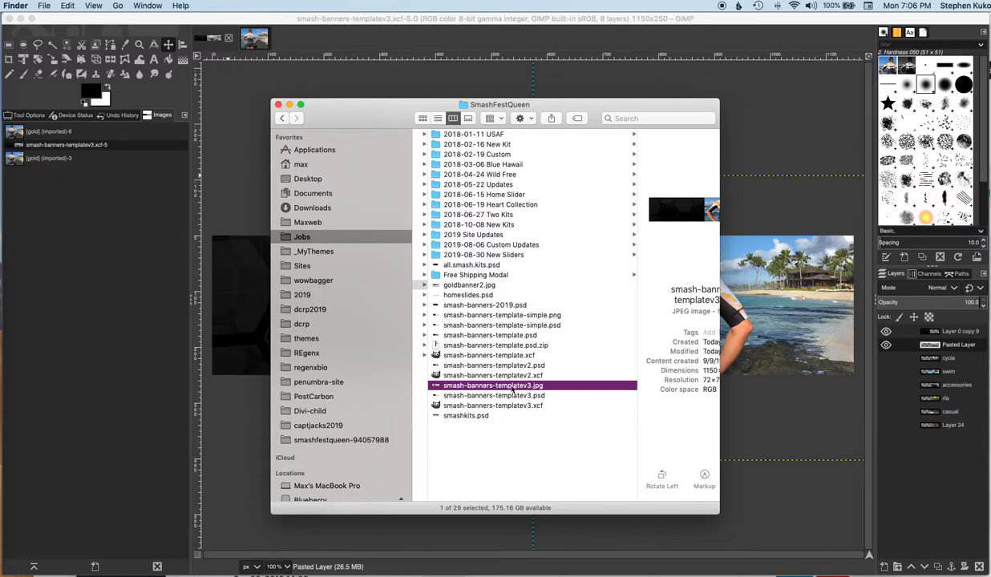
{"action": "left_click_drag", "start_coordinate": [631, 104], "coordinate": [589, 105]}
{"action": "left_click_drag", "start_coordinate": [677, 514], "coordinate": [814, 526]}
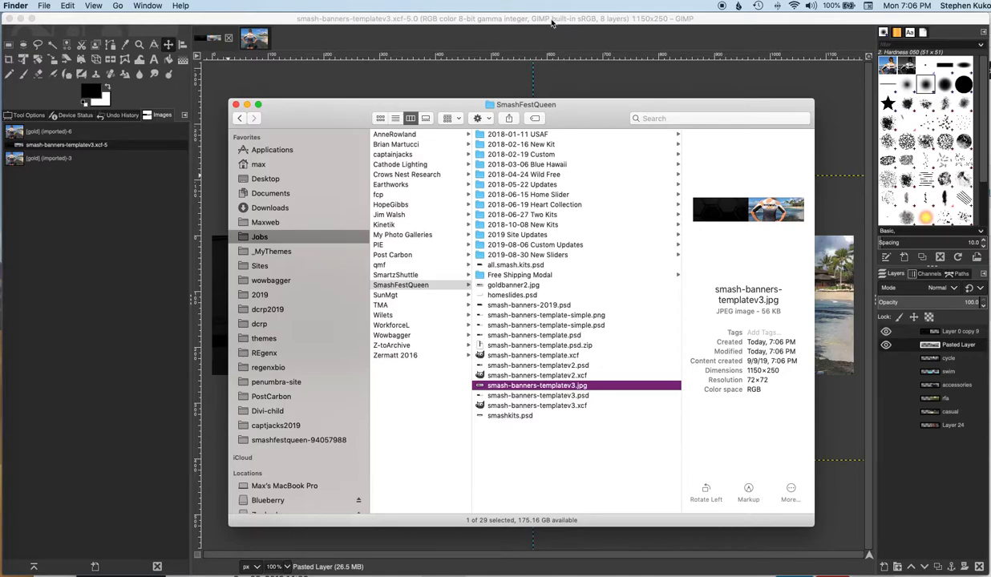
{"action": "left_click_drag", "start_coordinate": [582, 111], "coordinate": [597, 111]}
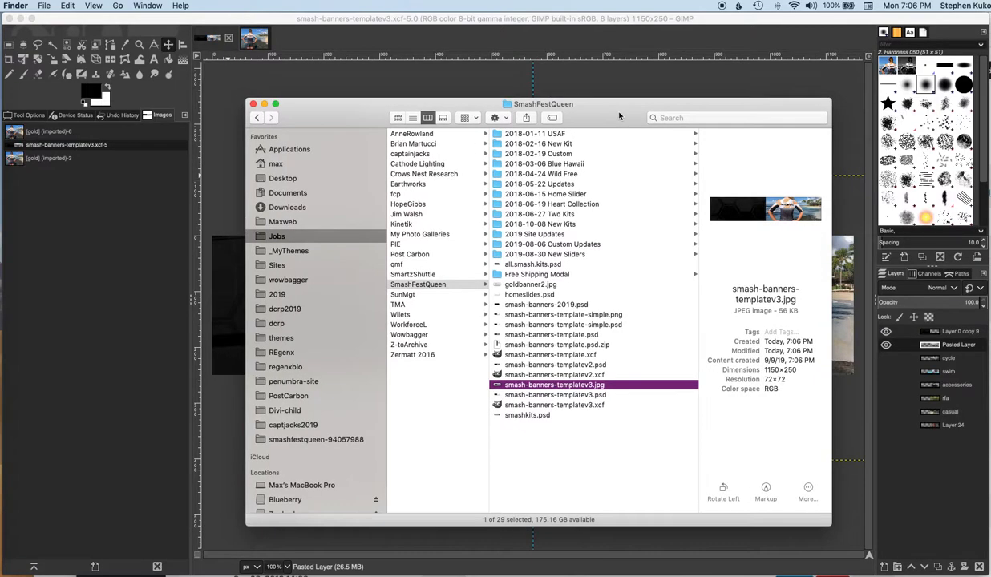
{"action": "left_click", "coordinate": [309, 72]}
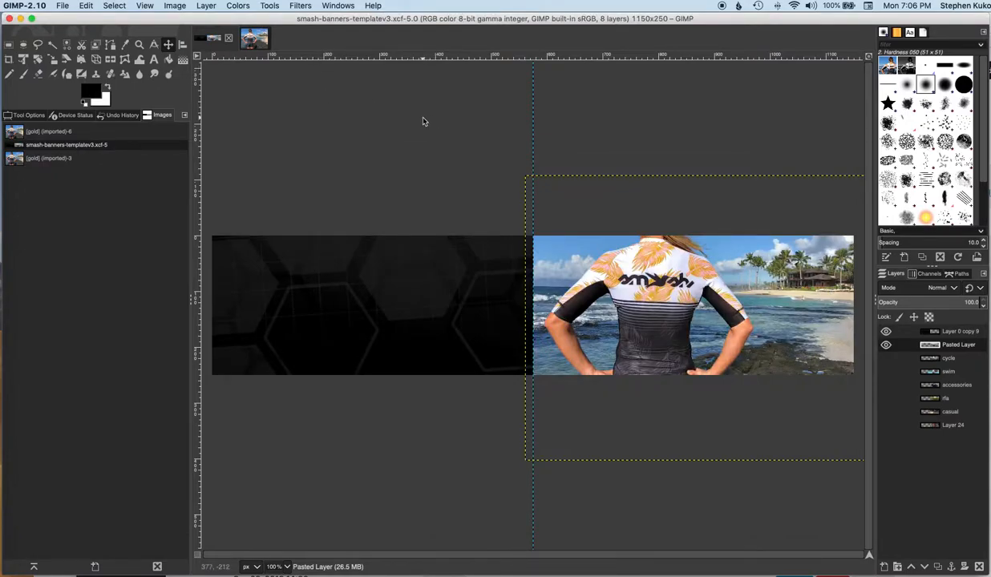